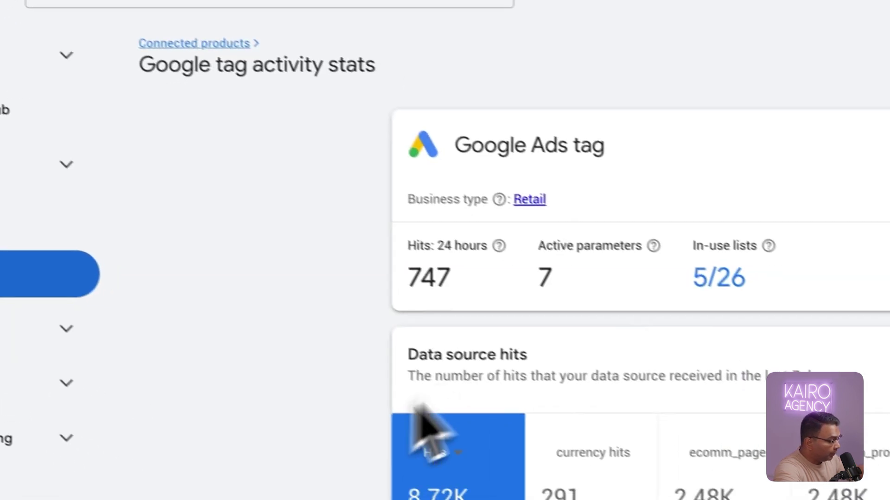
left_click_drag(469, 146, 658, 174)
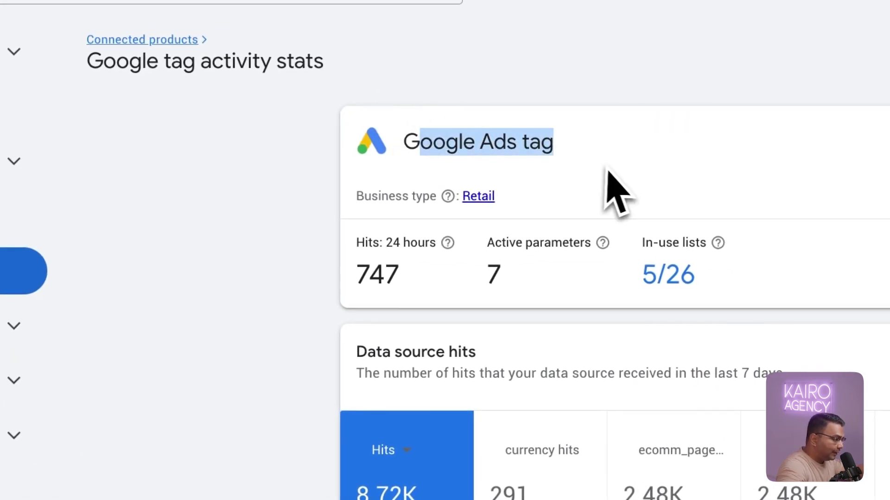
scroll(350, 325, "down", 5)
left_click_drag(389, 482, 366, 481)
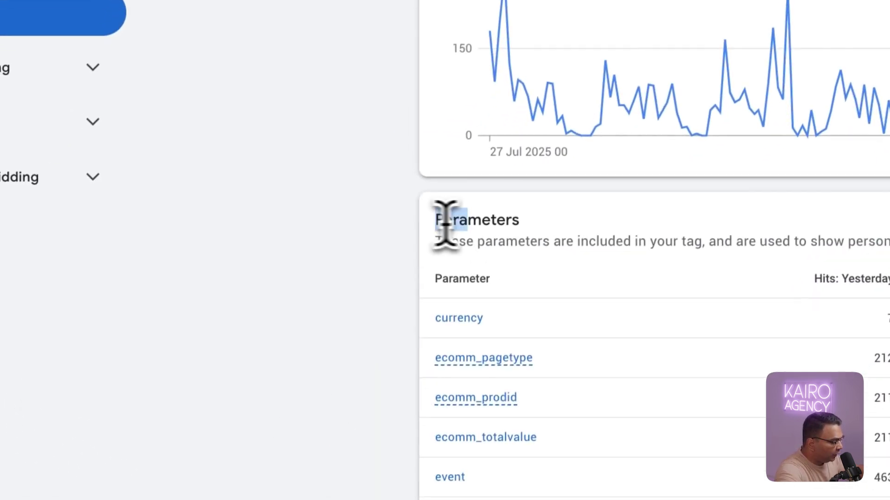
left_click_drag(445, 222, 527, 231)
left_click(342, 298)
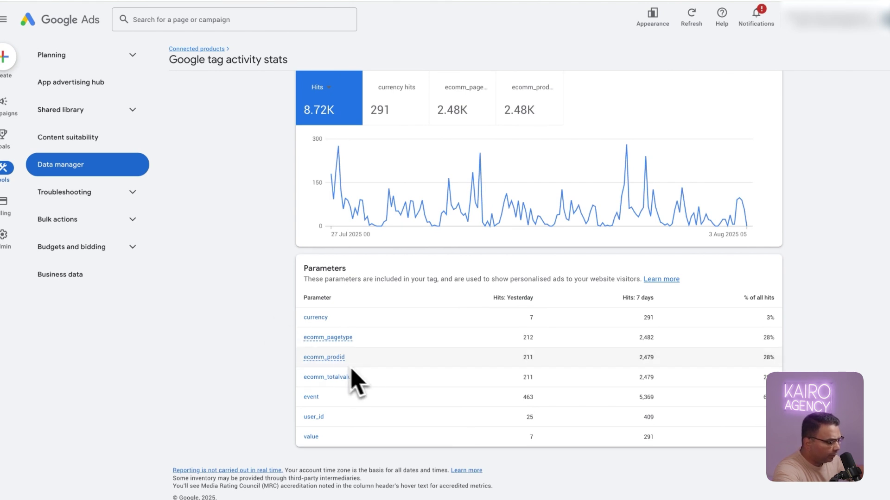
mouse_move(333, 368)
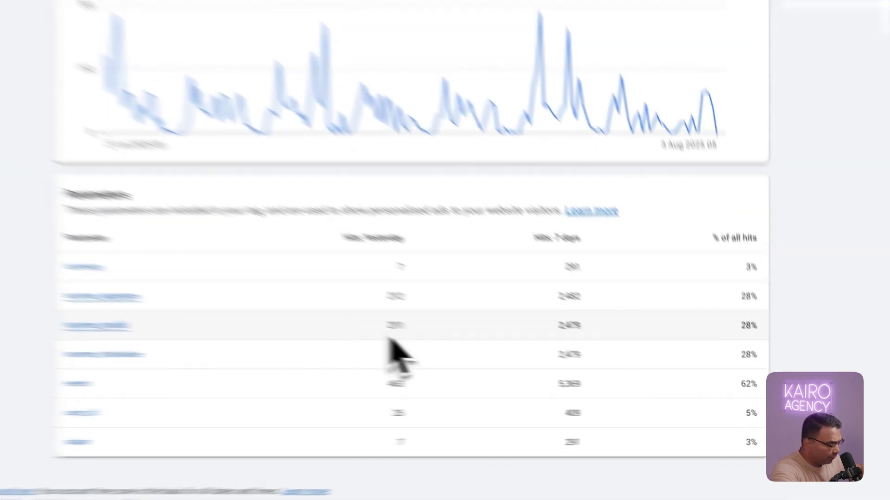
left_click_drag(394, 329, 414, 351)
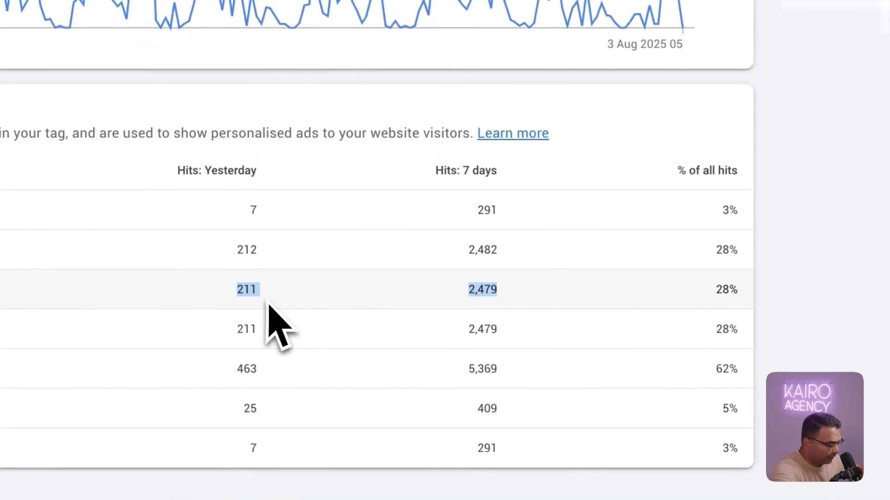
triple_click(238, 287)
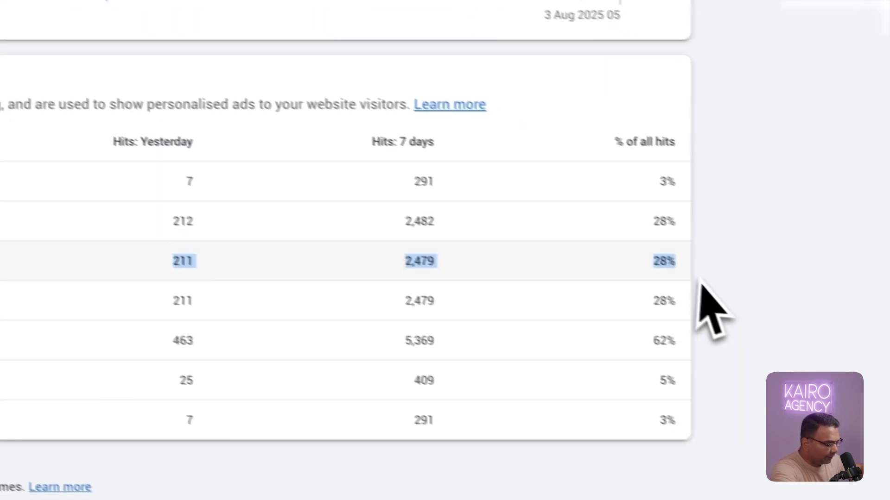
left_click(741, 327)
left_click_drag(636, 248, 147, 245)
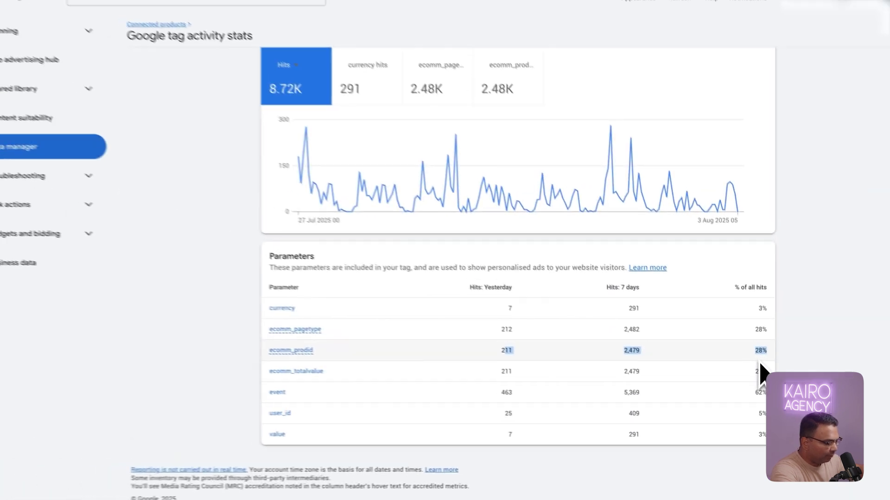
double_click(528, 357)
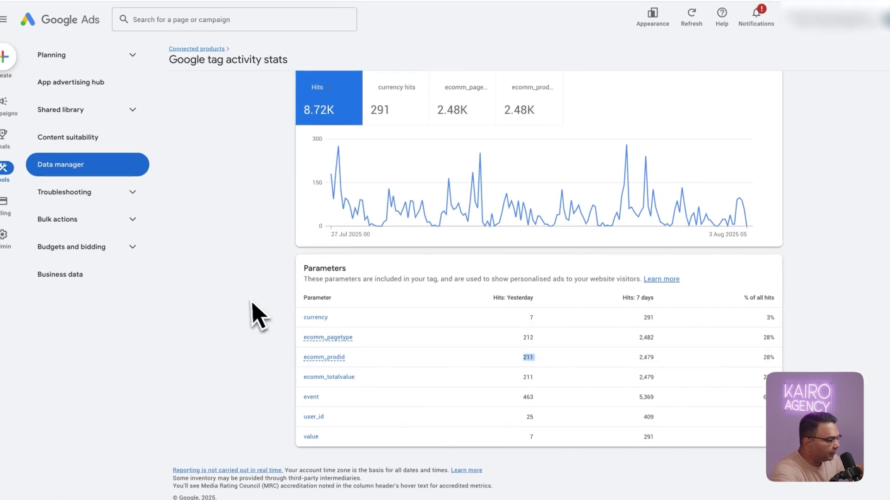
scroll(254, 313, "up", 4)
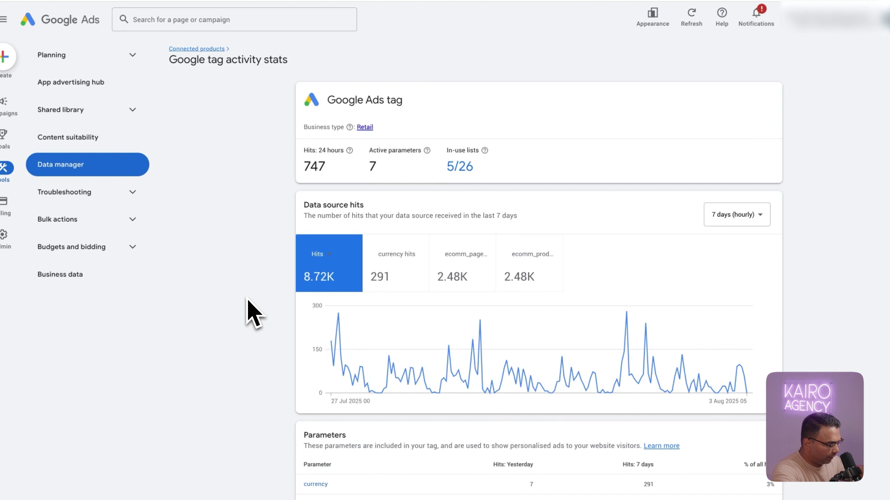
scroll(278, 306, "down", 4)
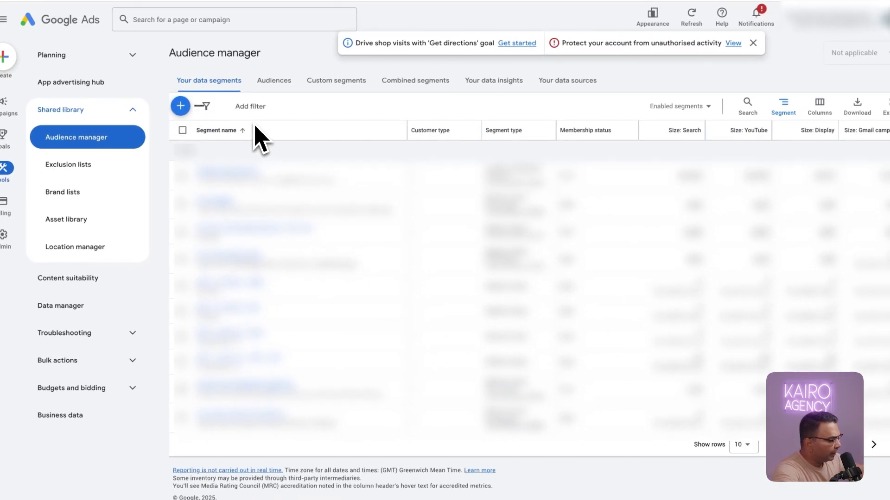
- Bring up the new remarketing list options under the Audience manager's data segments
left_click(181, 106)
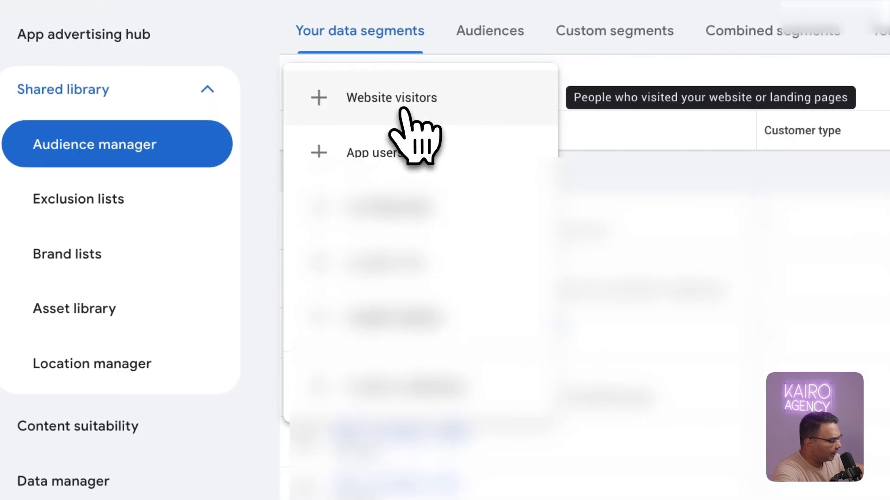
- Start a Website visitors segment with 'Visitors of web pages' as its members
left_click(225, 116)
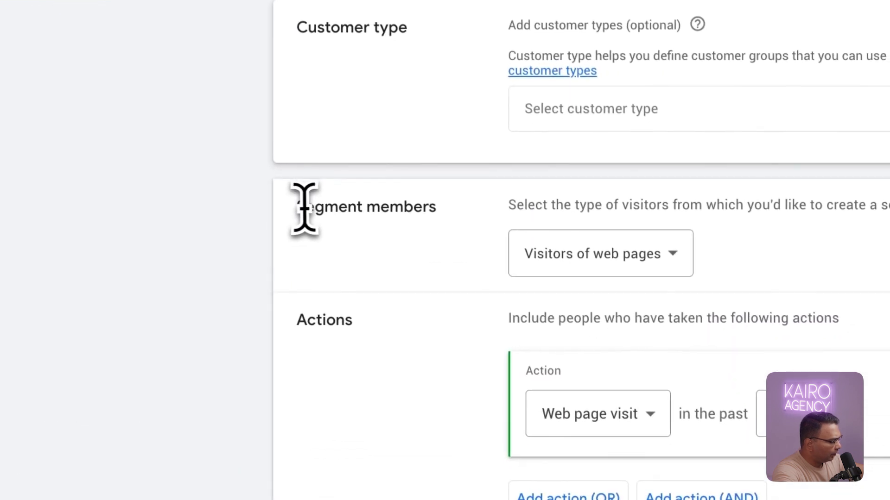
left_click_drag(344, 313, 486, 320)
scroll(398, 223, "down", 2)
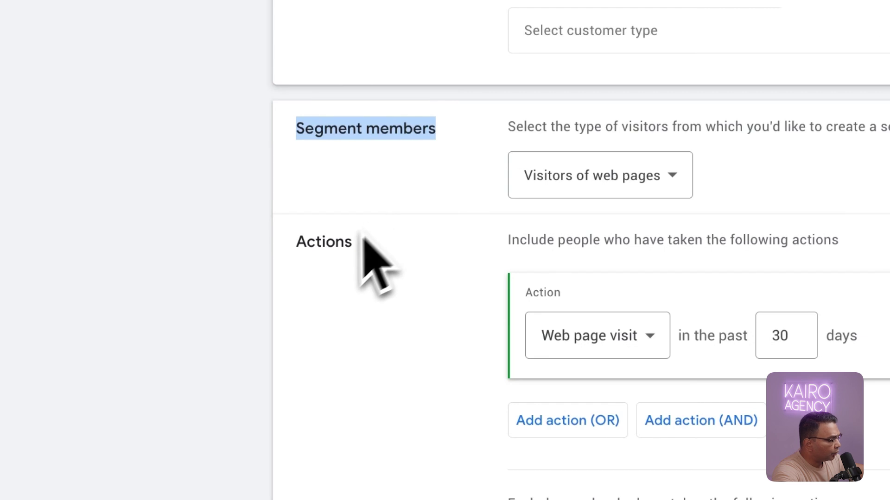
left_click(343, 255)
scroll(347, 260, "up", 1)
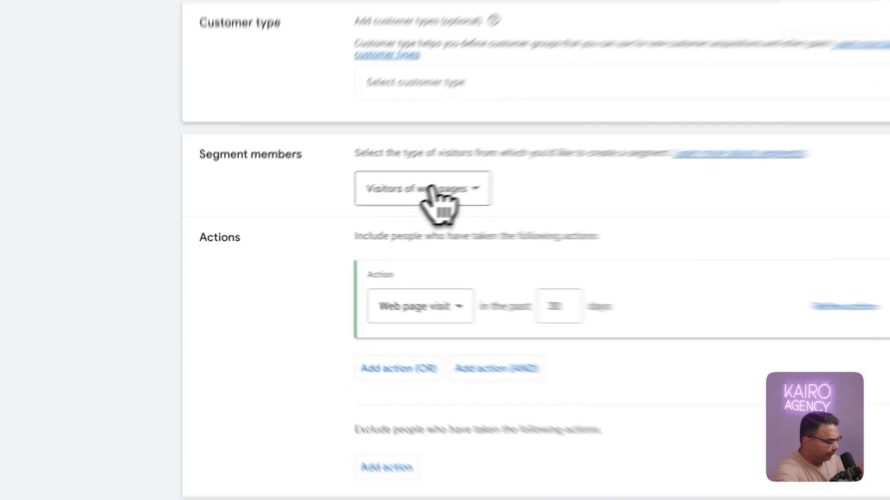
left_click(349, 210)
left_click(343, 264)
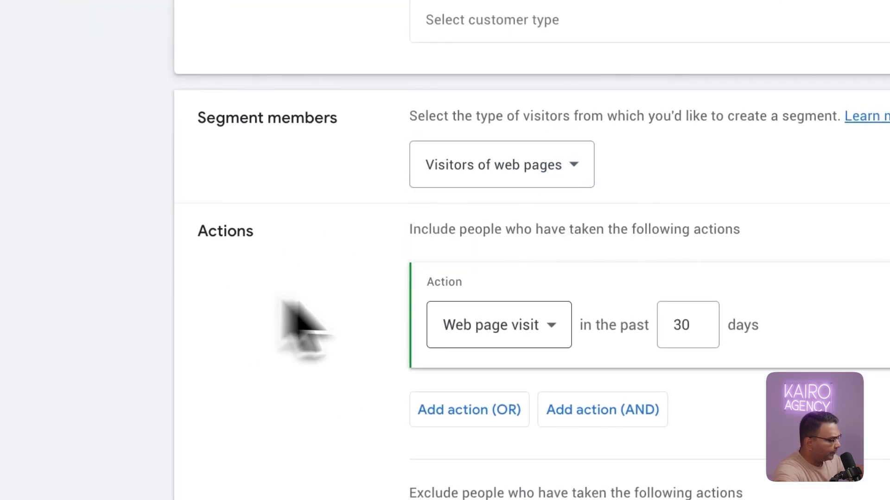
left_click(678, 327)
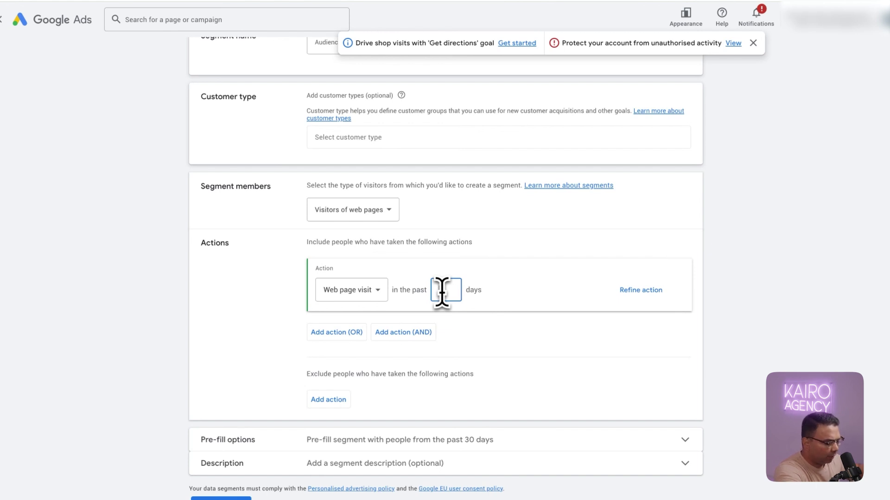
left_click(375, 208)
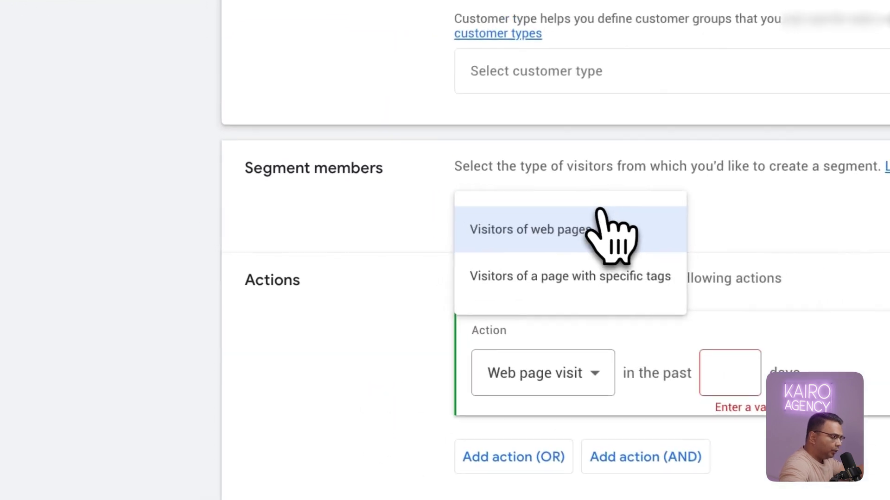
left_click(356, 242)
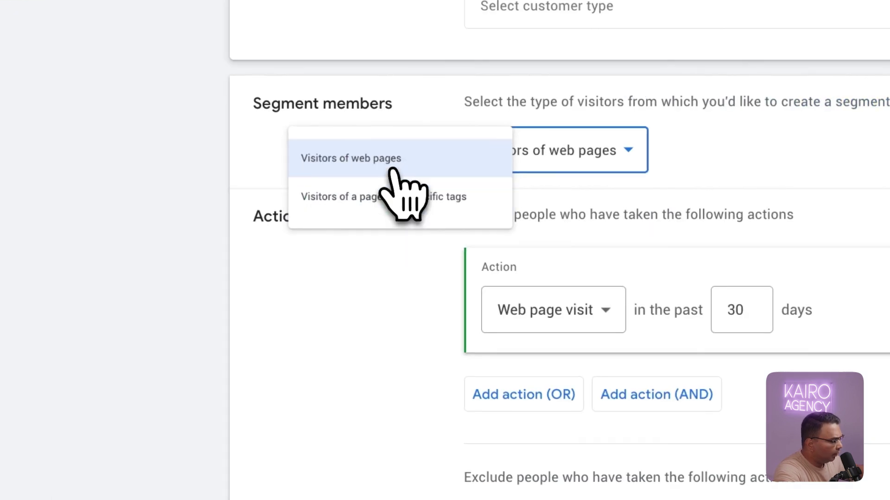
left_click(392, 170)
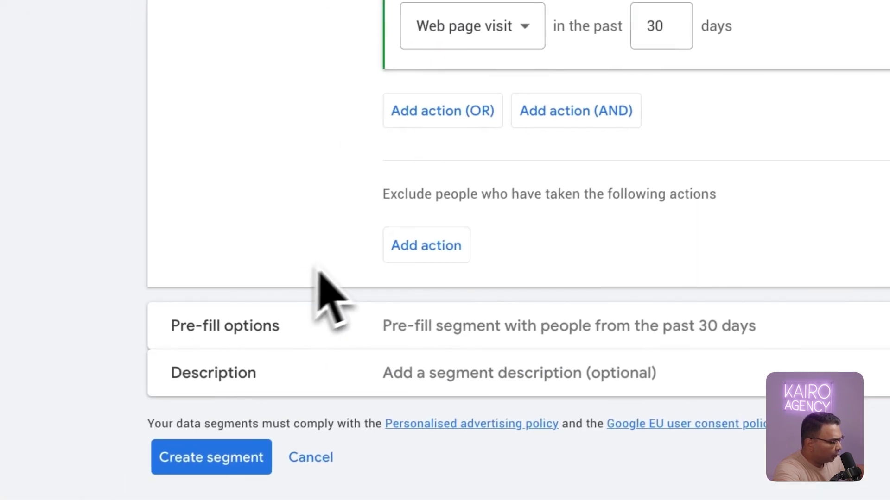
left_click(422, 253)
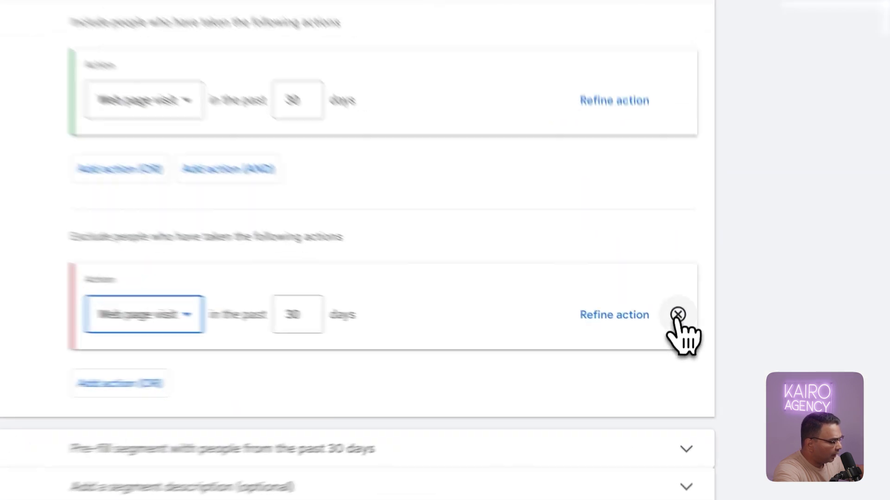
left_click(680, 341)
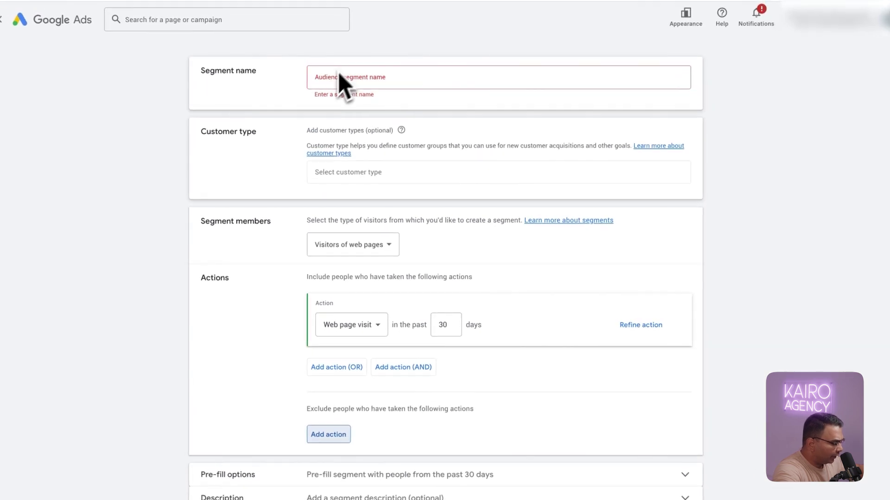
- Set 'purchase' as the segment's included visit action, then head to the Campaigns overview
scroll(352, 176, "down", 1)
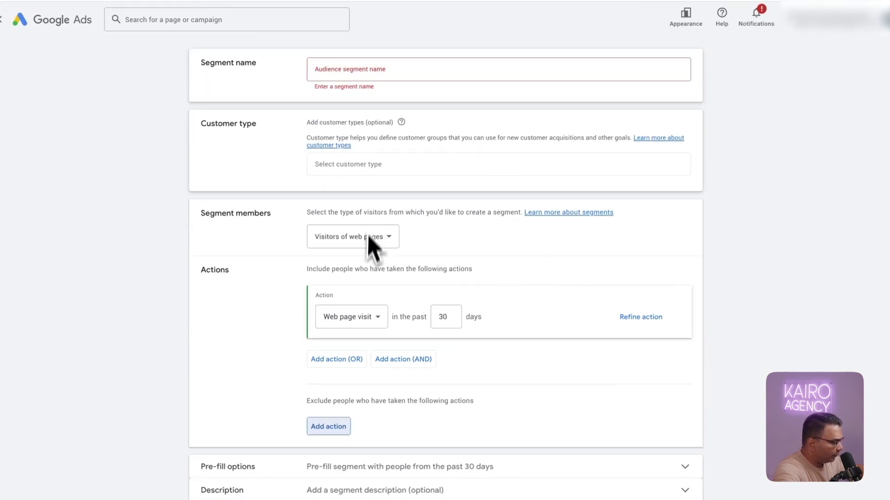
left_click(366, 319)
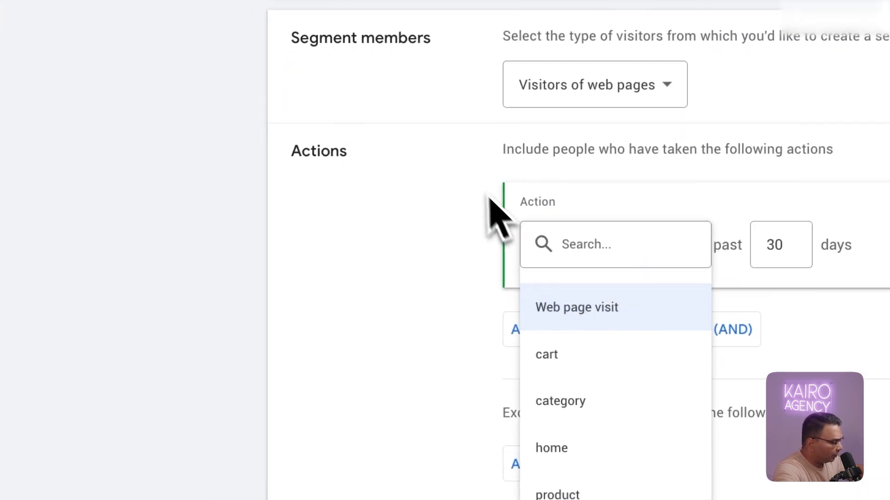
left_click(366, 236)
left_click(392, 290)
left_click(526, 230)
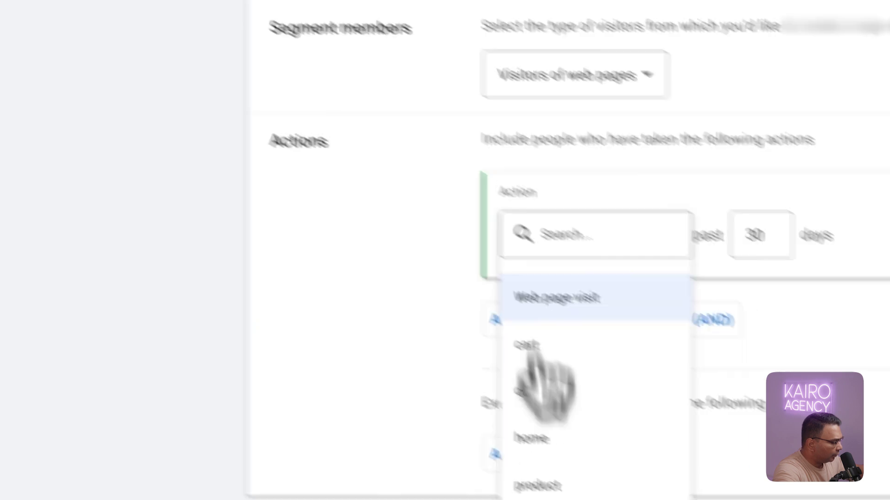
scroll(572, 440, "down", 2)
left_click(396, 355)
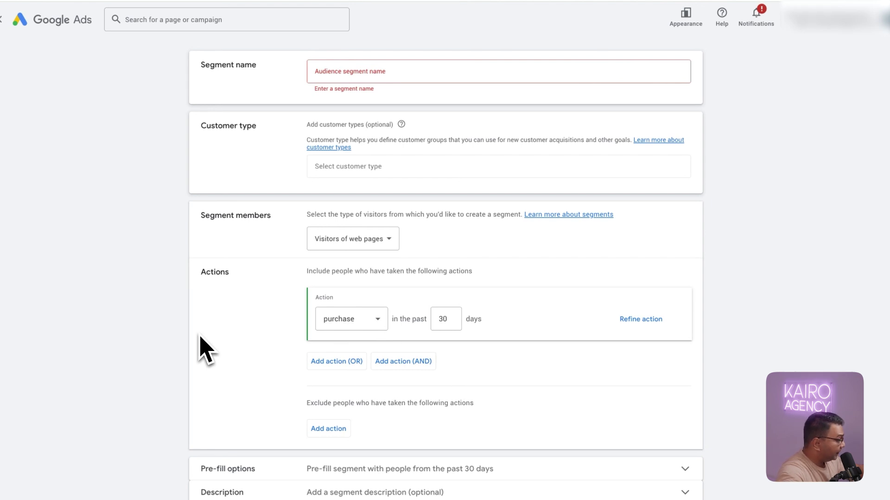
left_click(359, 71)
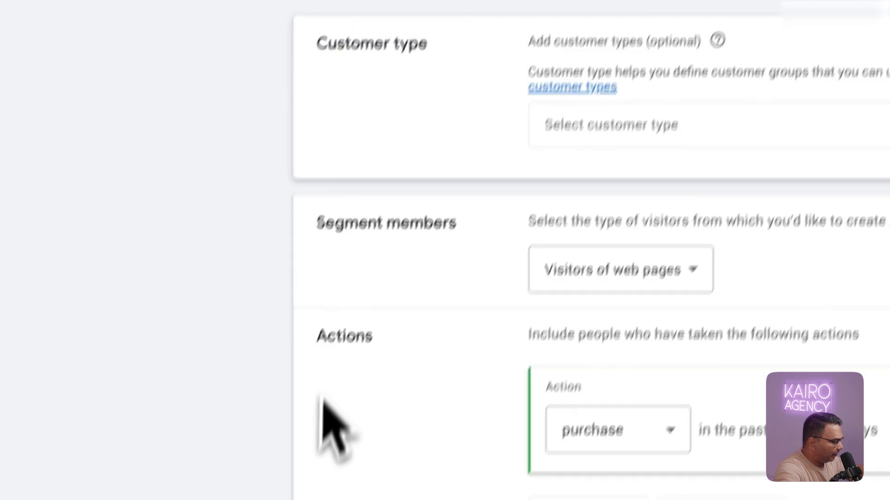
left_click(20, 40)
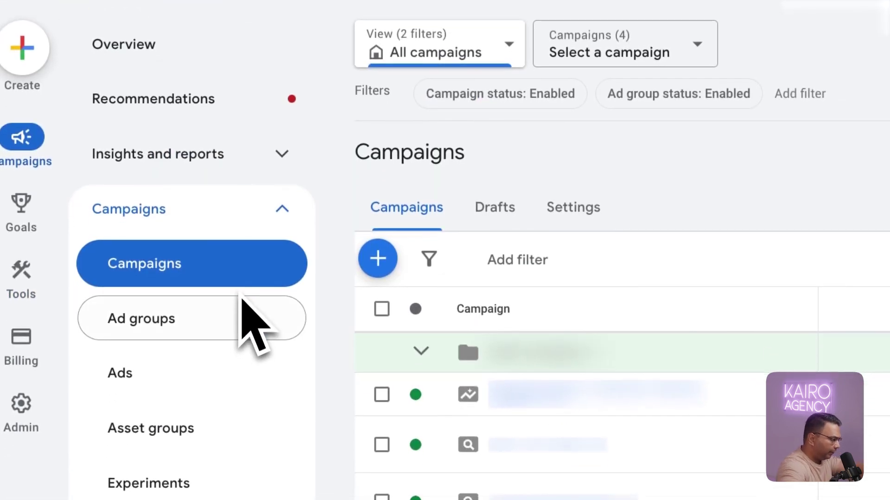
- Start a brand-new campaign from the Create menu to reach the objective choices
left_click(301, 216)
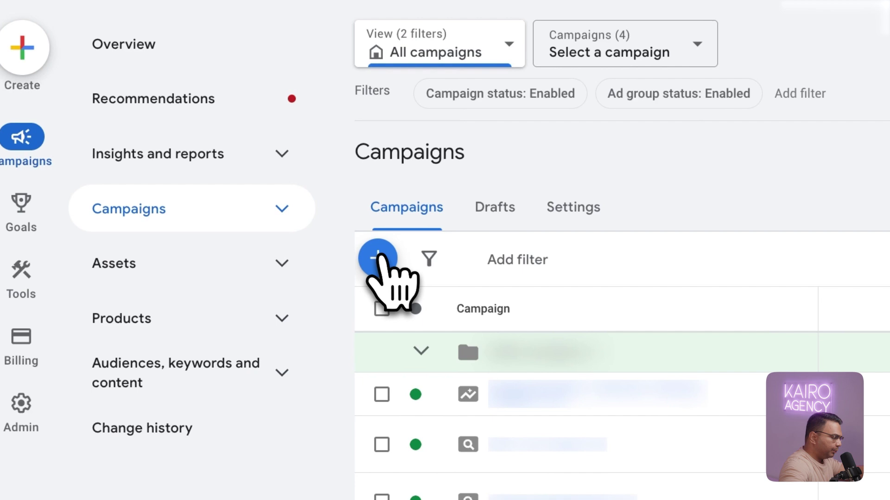
left_click(382, 258)
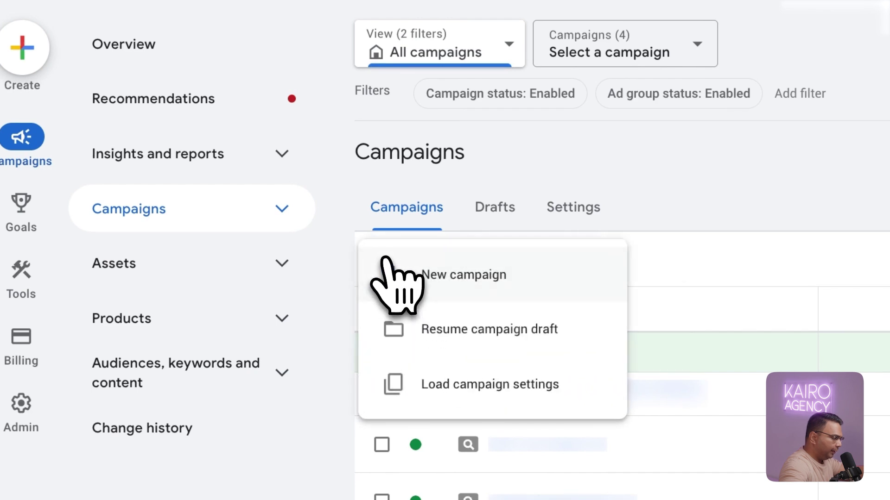
left_click(465, 277)
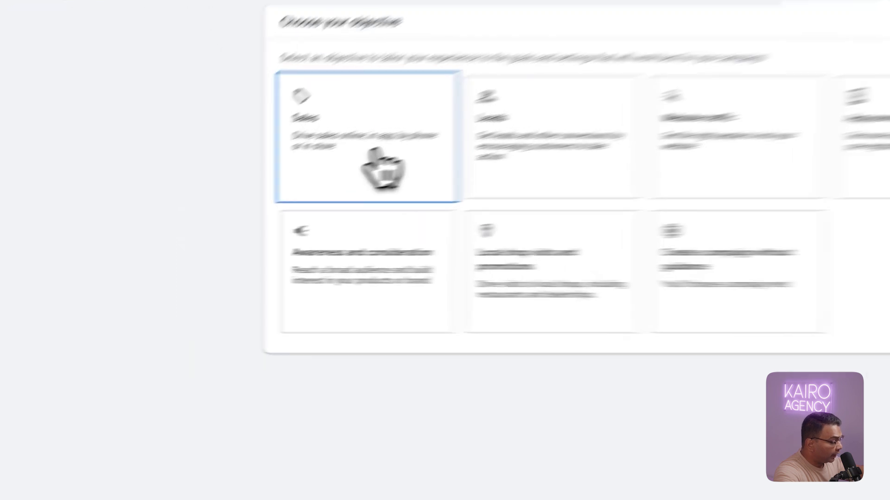
- Choose Sales as the objective and review its Purchases conversion goal
left_click(262, 199)
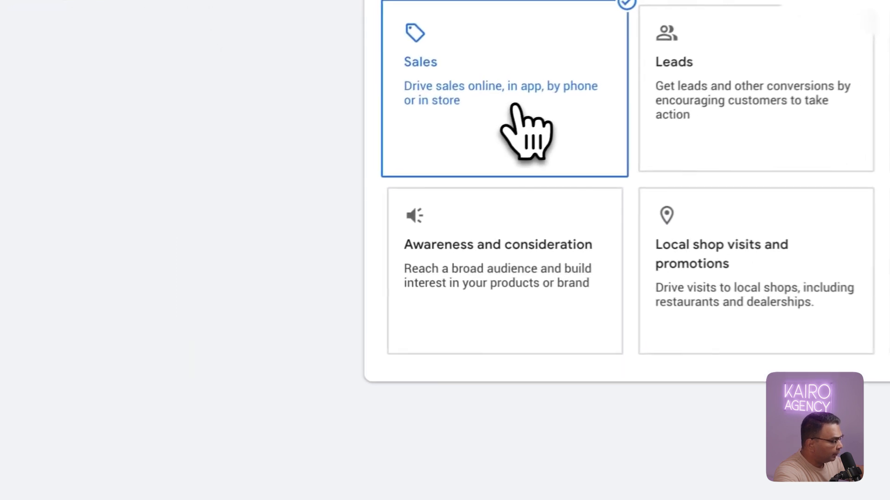
scroll(294, 116, "down", 2)
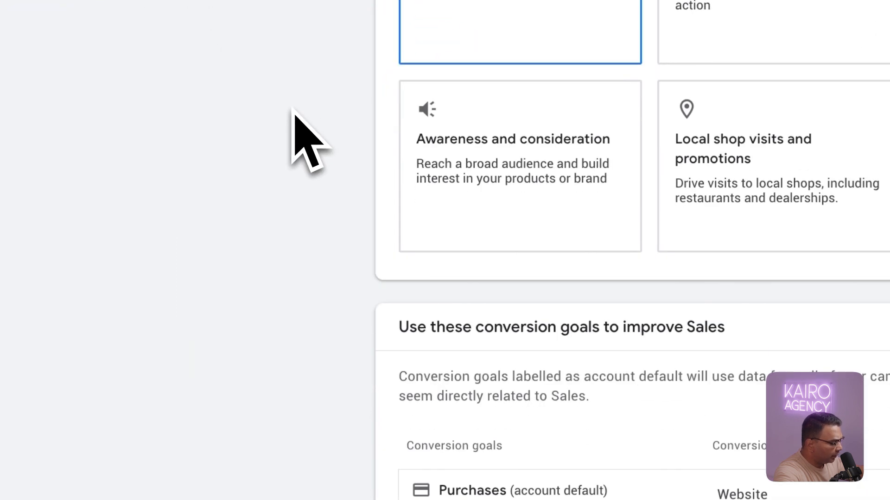
left_click_drag(399, 326, 704, 353)
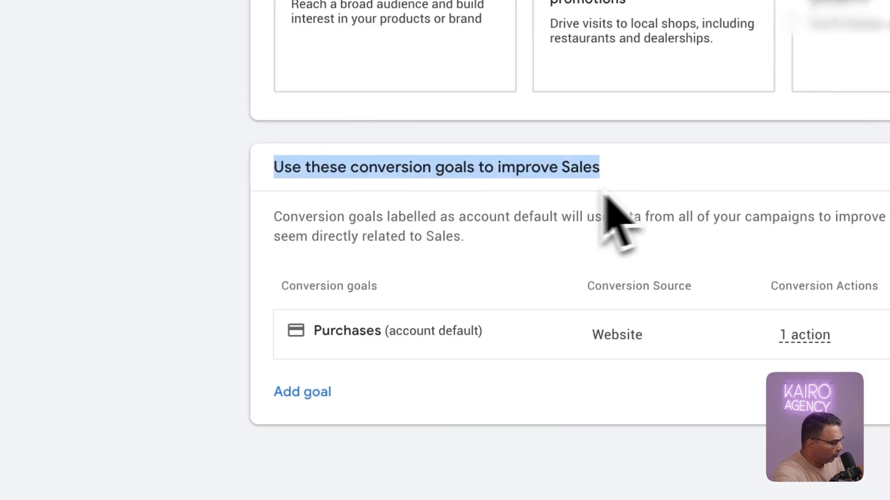
left_click_drag(281, 283, 389, 292)
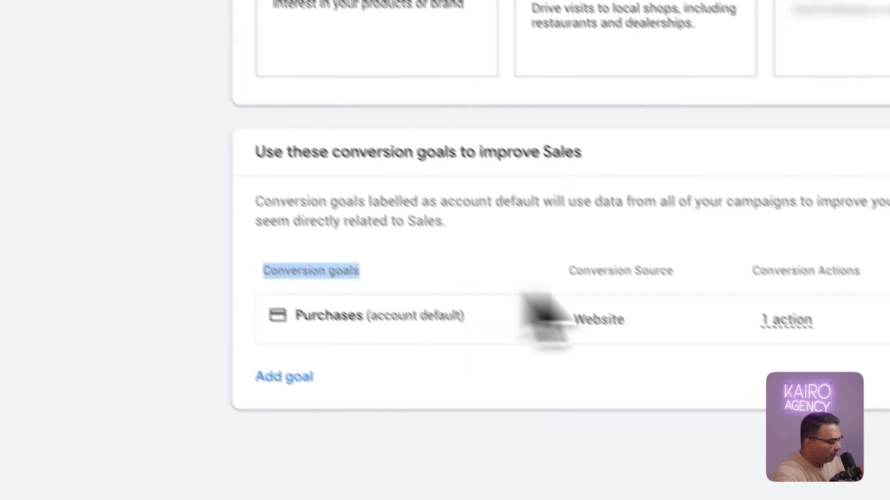
left_click(209, 213)
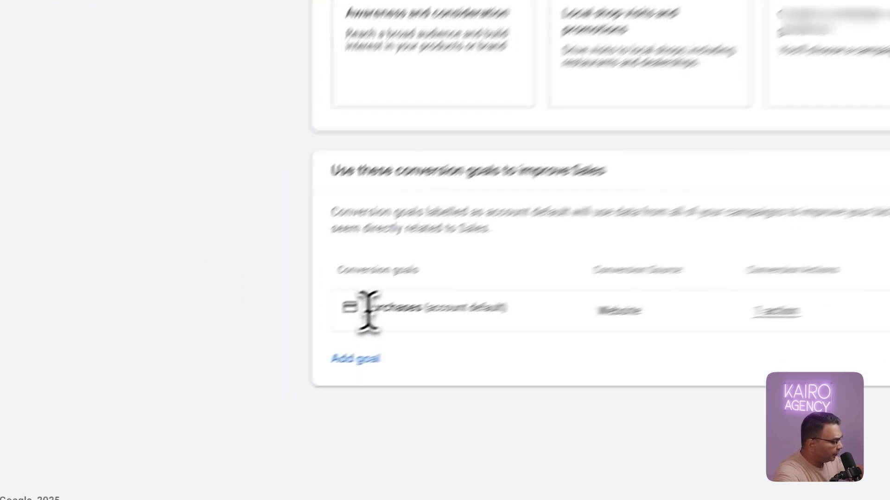
left_click_drag(212, 384, 249, 384)
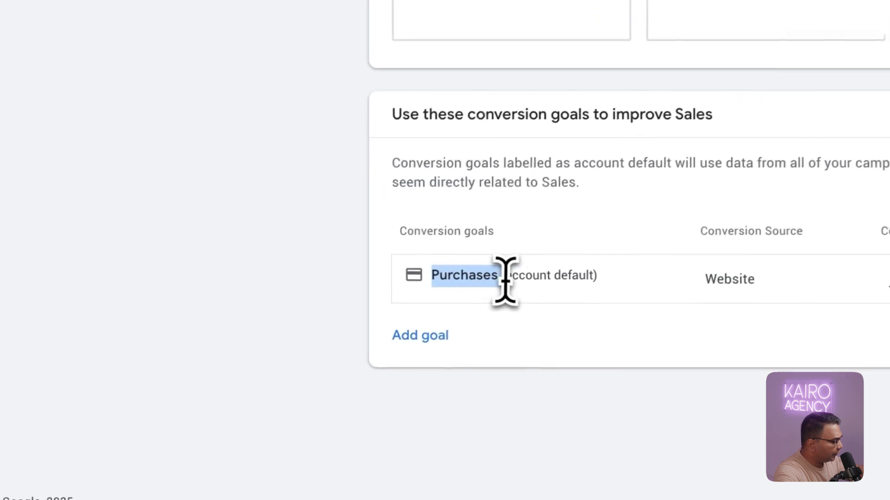
left_click(151, 359)
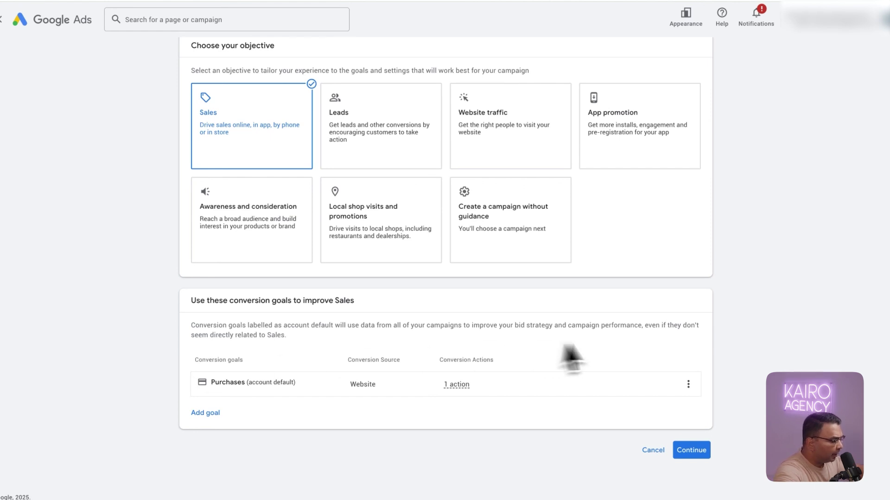
double_click(220, 383)
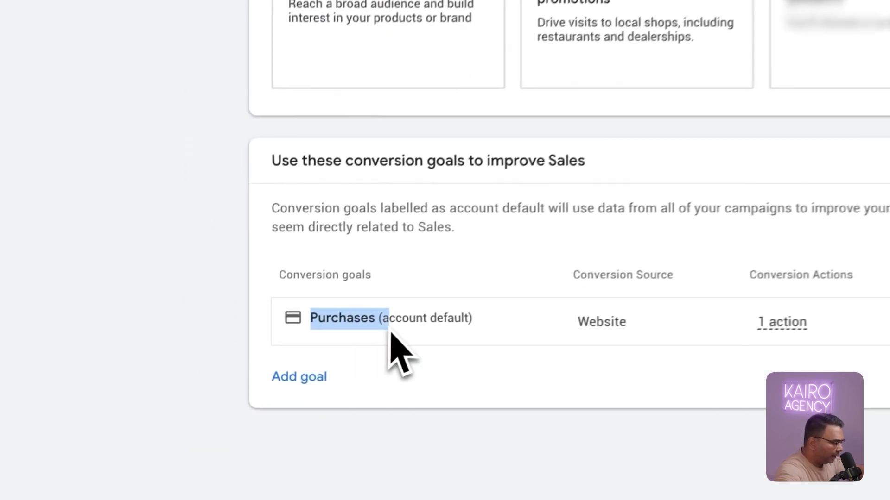
left_click(177, 360)
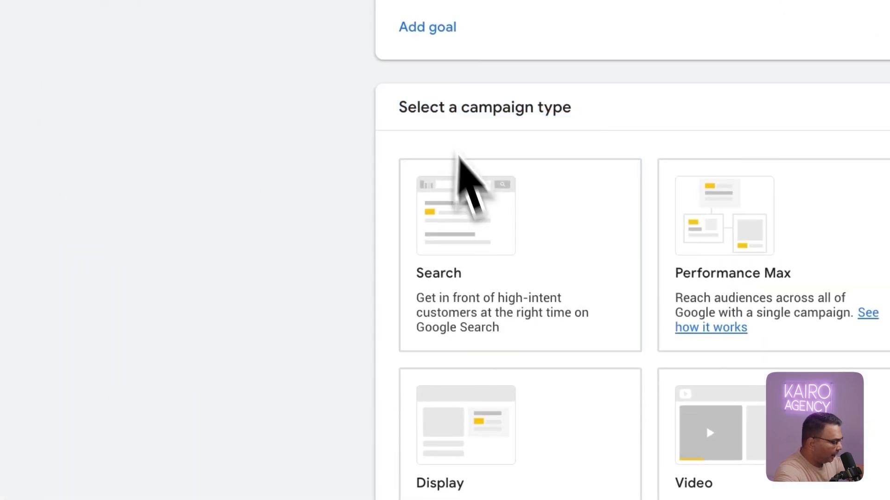
- Pick Display, enter the business website, name it 'Dynamic Remarketing - All Products - UK', and continue
left_click(498, 391)
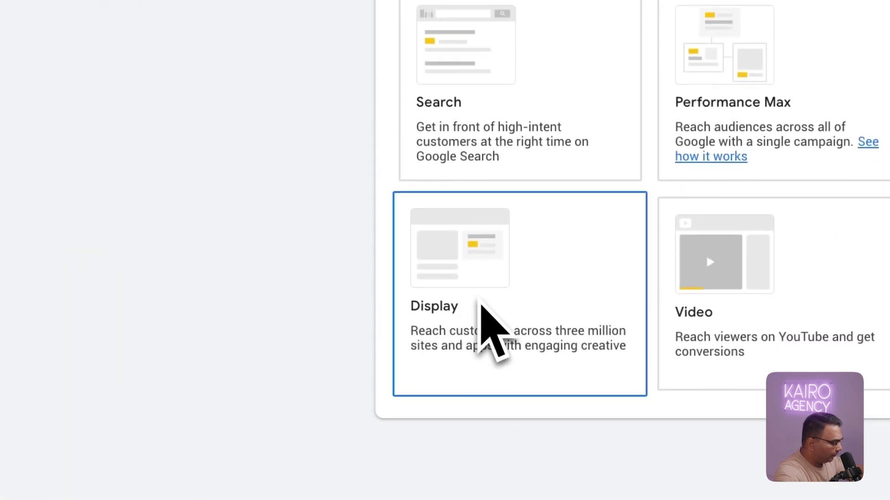
scroll(480, 308, "down", 2)
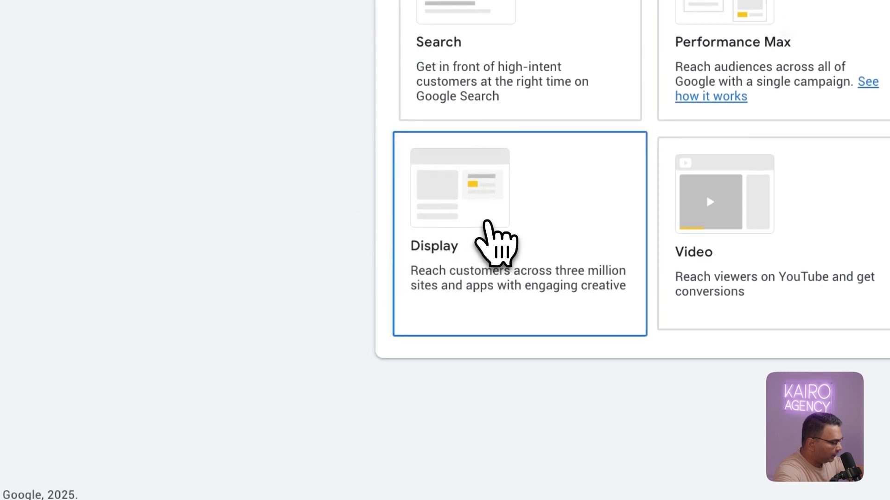
left_click(482, 223)
scroll(458, 250, "down", 3)
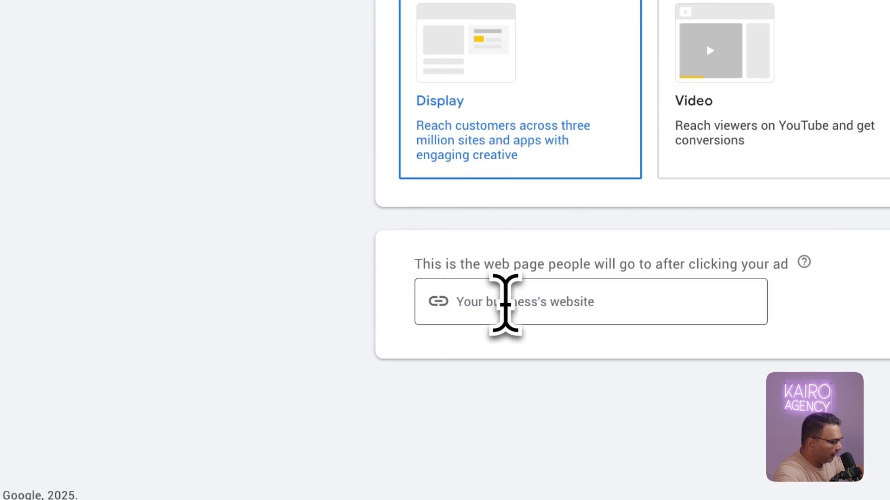
left_click(505, 304)
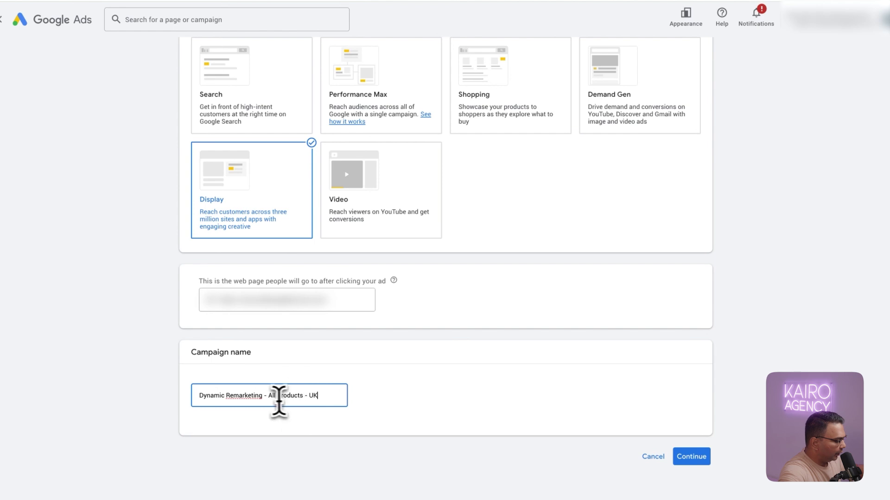
right_click(256, 395)
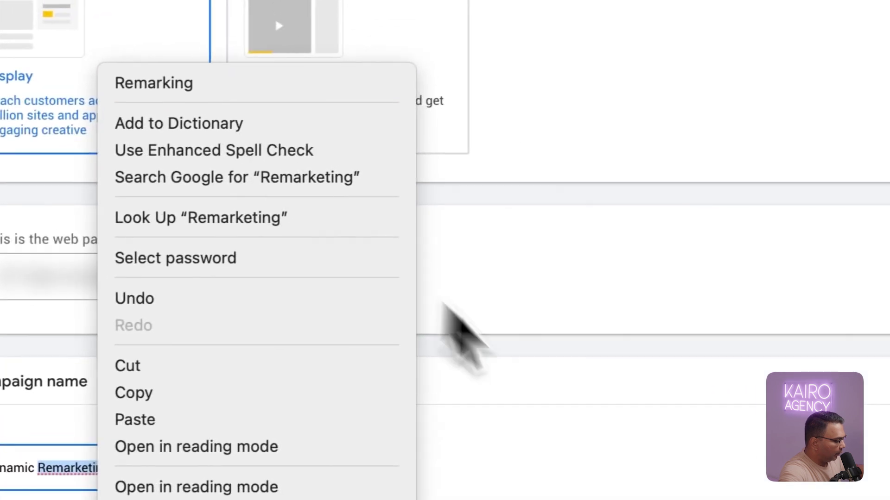
left_click(553, 362)
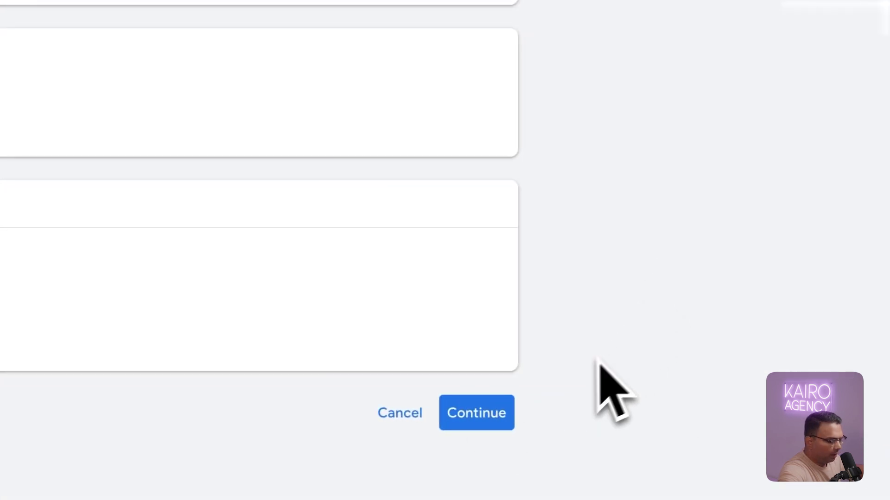
left_click(483, 415)
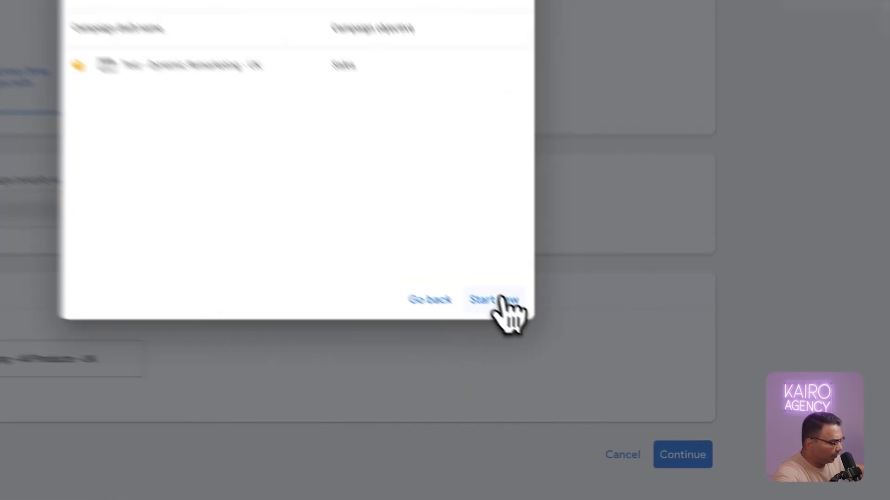
- Start a fresh campaign targeting the United Kingdom, reaching only people present there
left_click(571, 358)
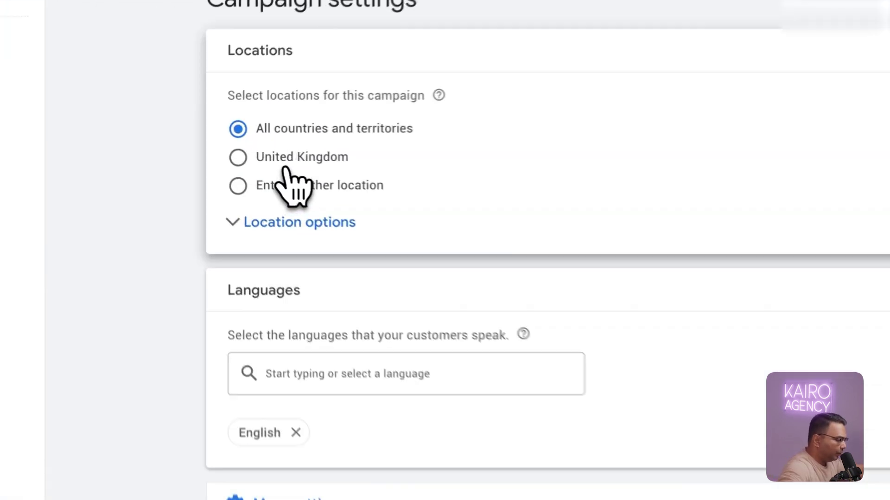
left_click(229, 150)
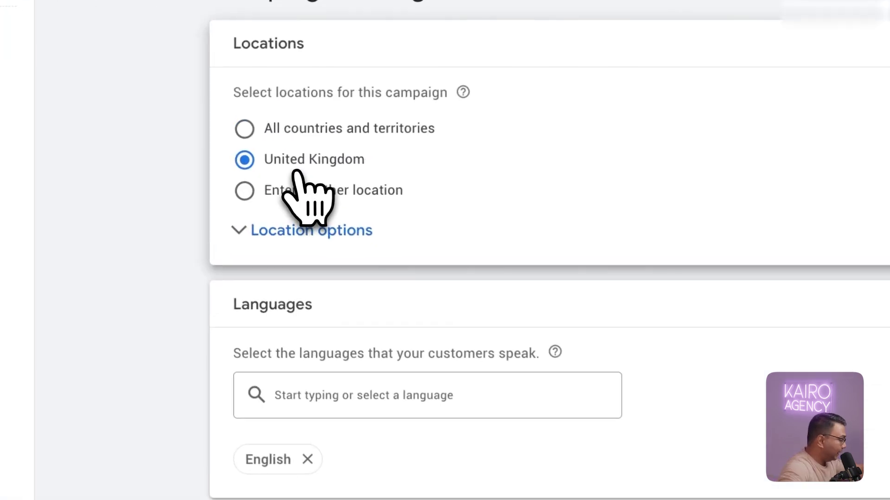
left_click(299, 189)
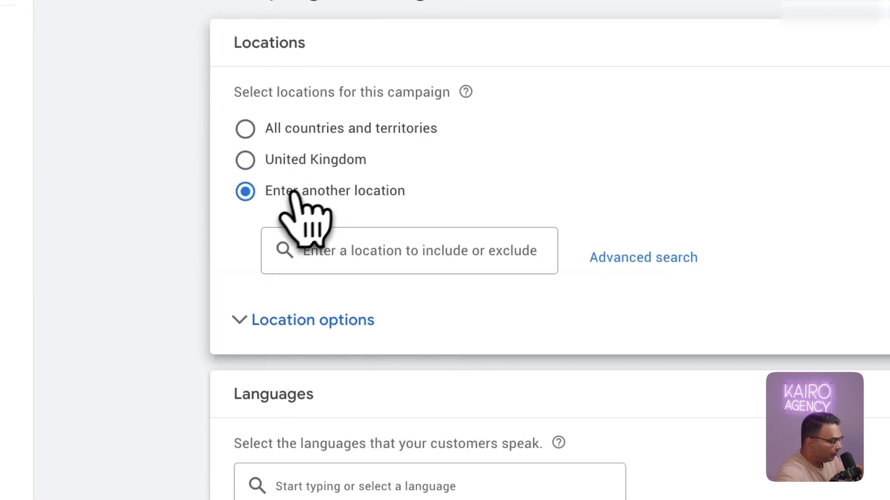
left_click(312, 159)
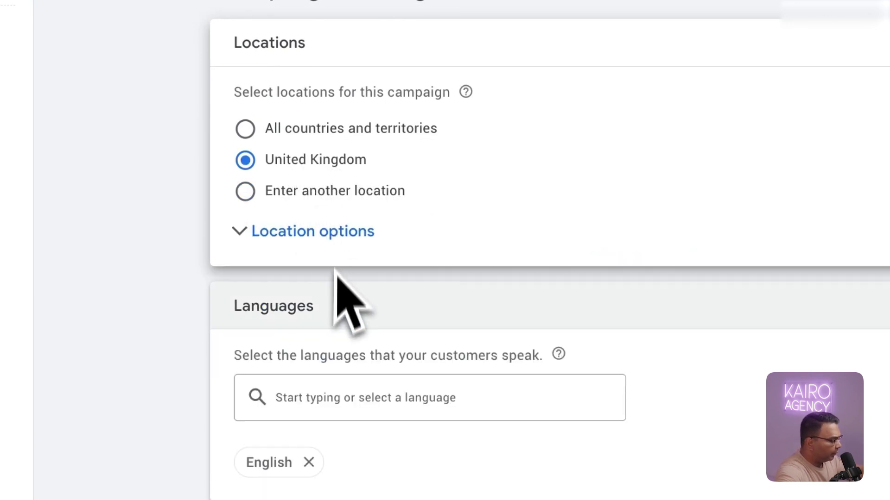
left_click(347, 233)
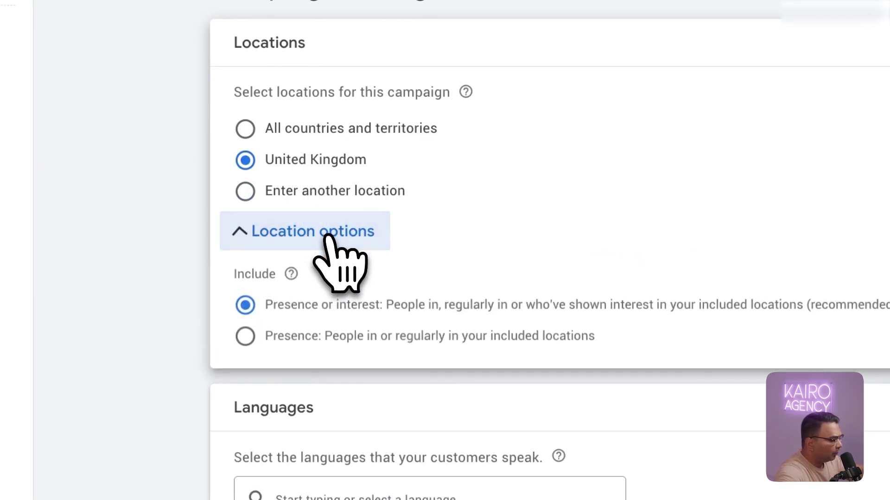
left_click(243, 336)
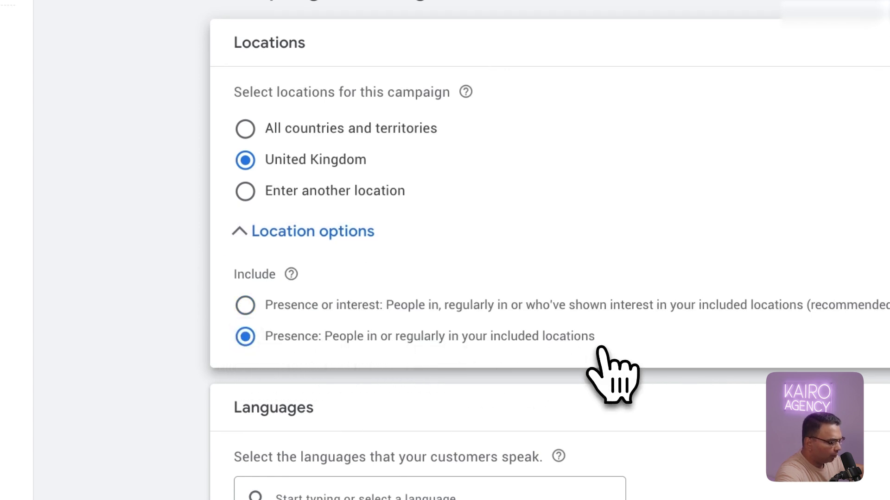
left_click_drag(267, 304, 889, 318)
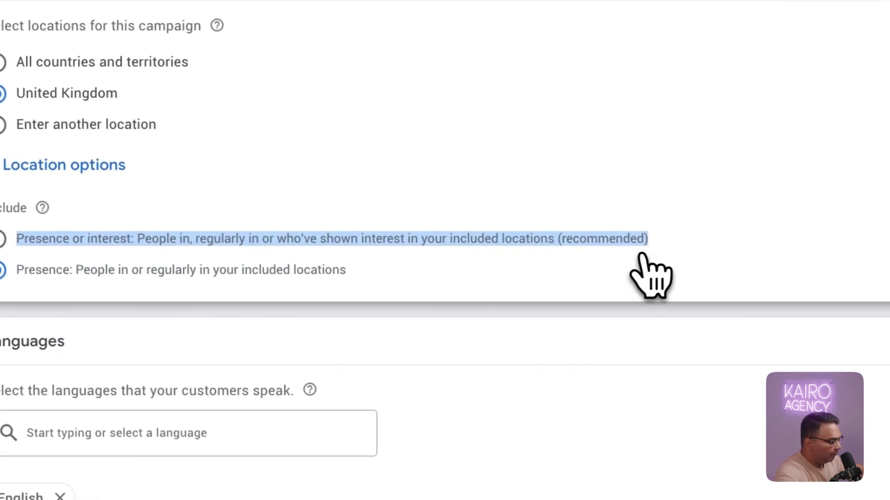
left_click_drag(553, 238, 639, 242)
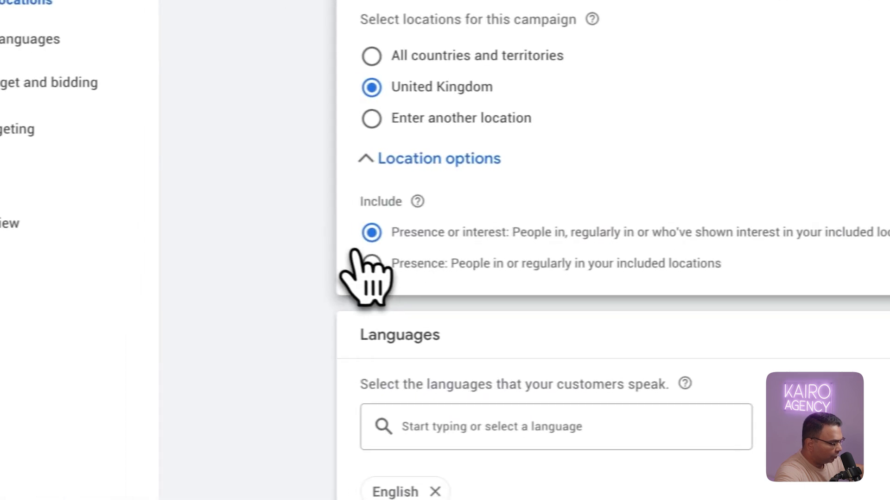
left_click(1, 269)
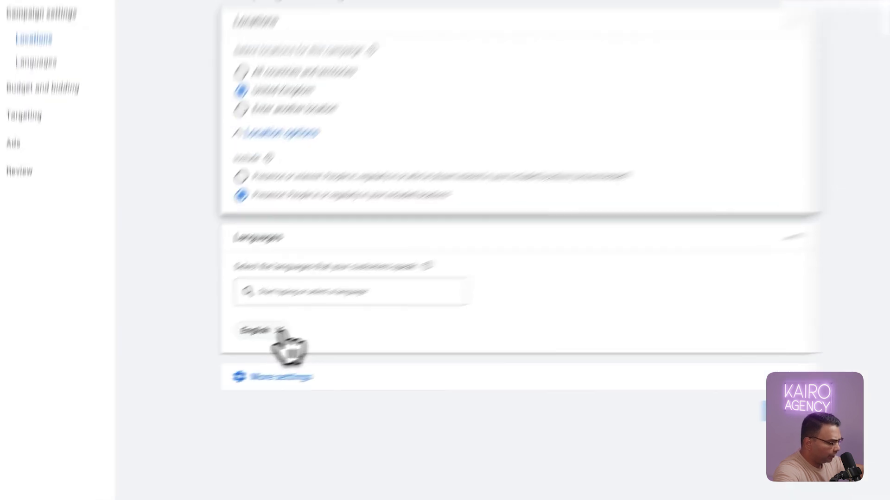
- Set English as the only campaign language, removing Spanish
left_click(237, 348)
left_click(246, 316)
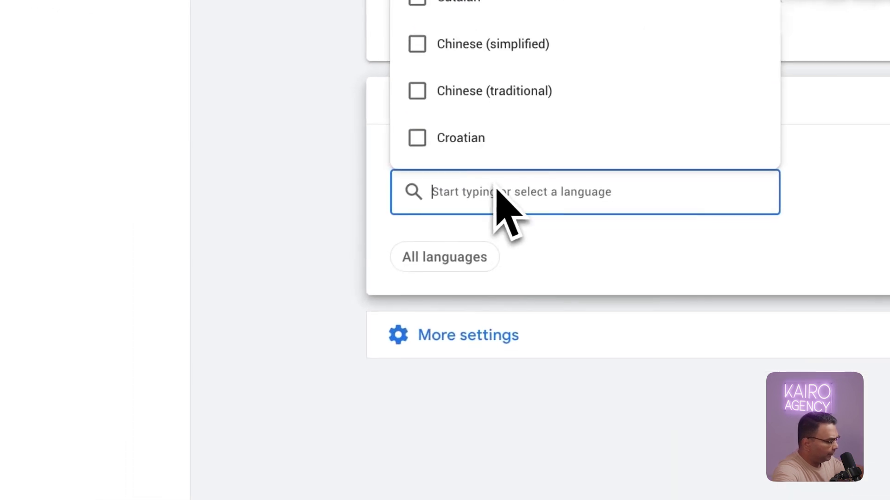
type("spa")
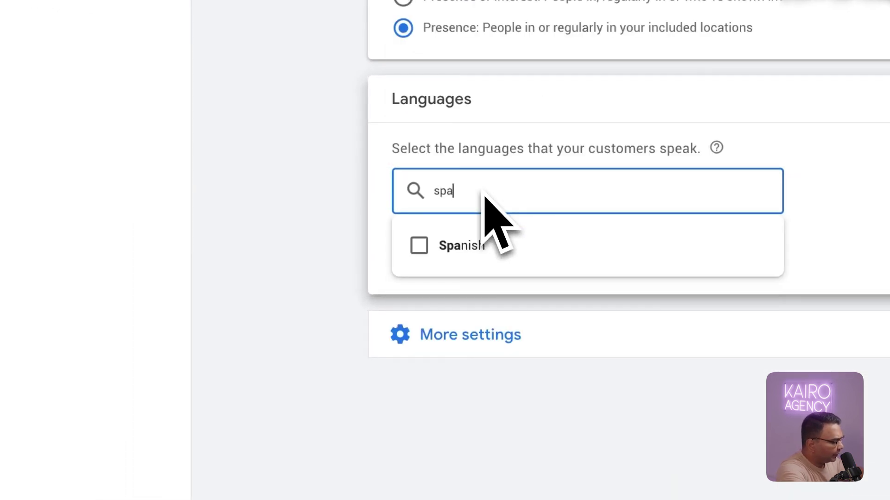
key("Return")
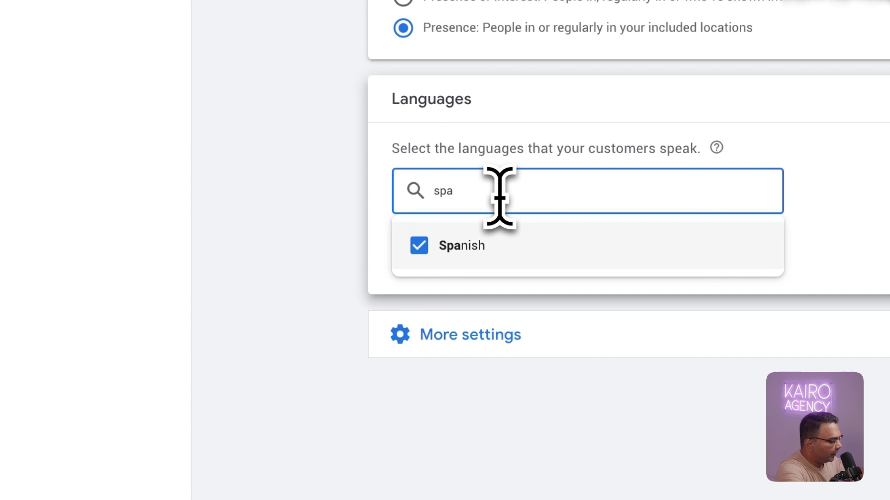
key("BackSpace")
type("engli")
key("ctrl+a")
type("en")
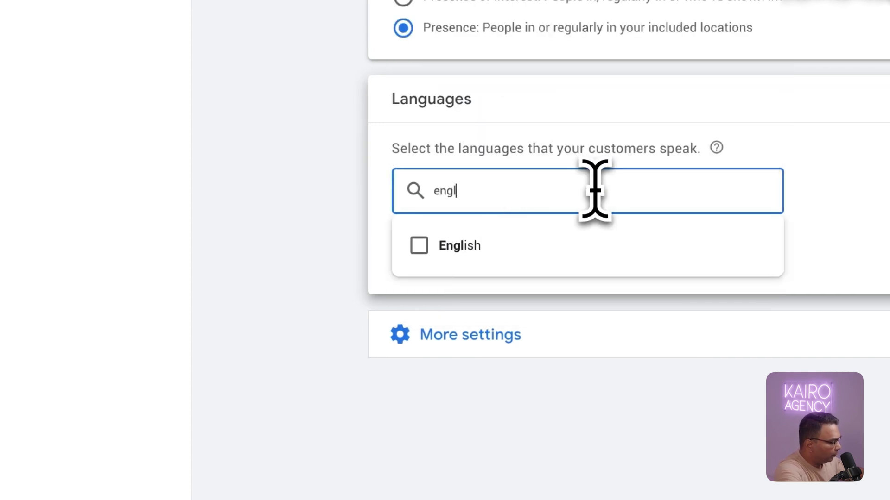
key("Return")
left_click(308, 248)
left_click(471, 255)
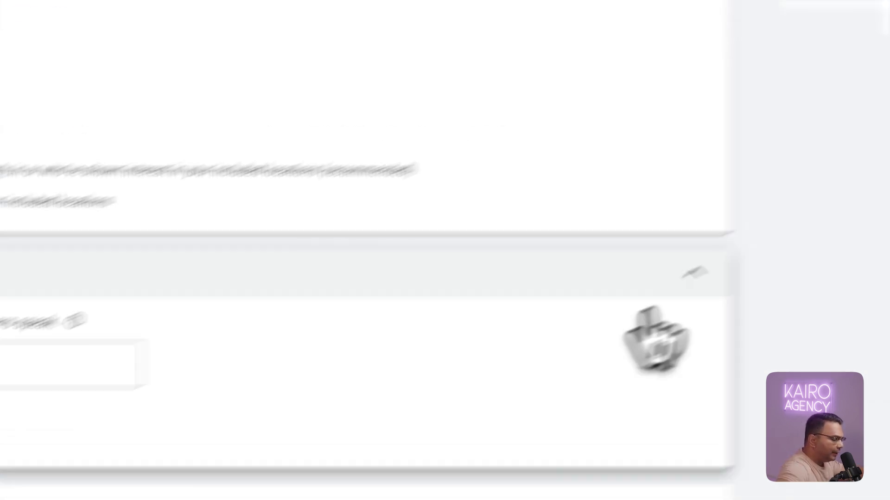
left_click(522, 368)
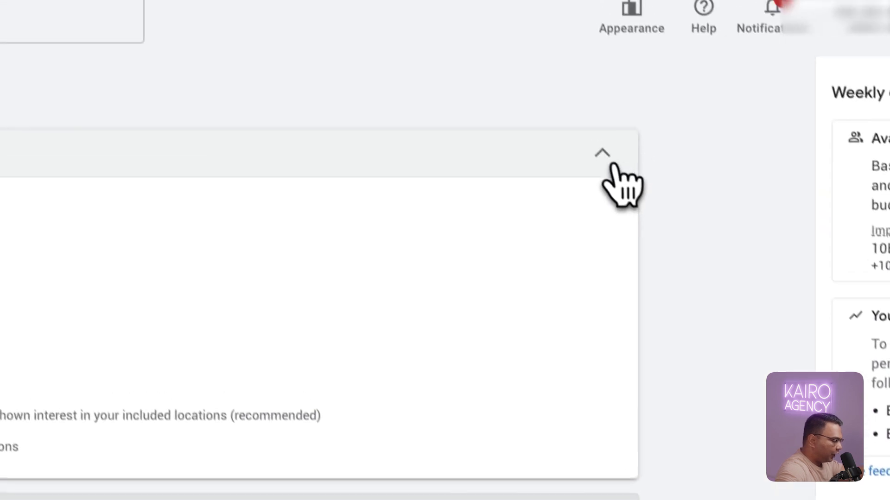
- Enable the dynamic ads feed with the second data feed, advertising only filtered products
left_click(526, 26)
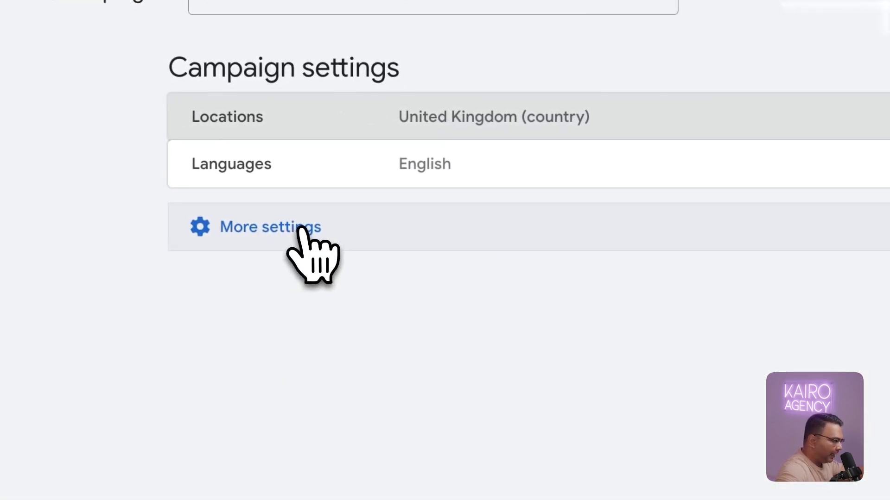
left_click(301, 229)
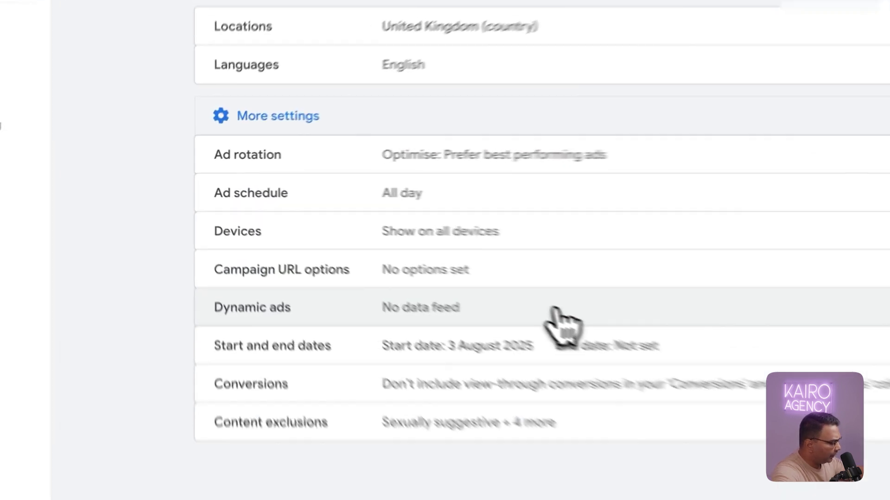
left_click(407, 256)
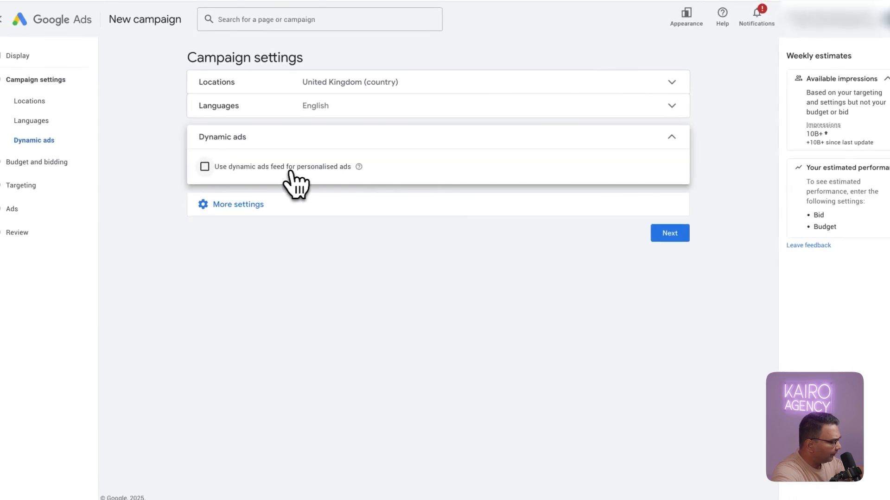
left_click(205, 167)
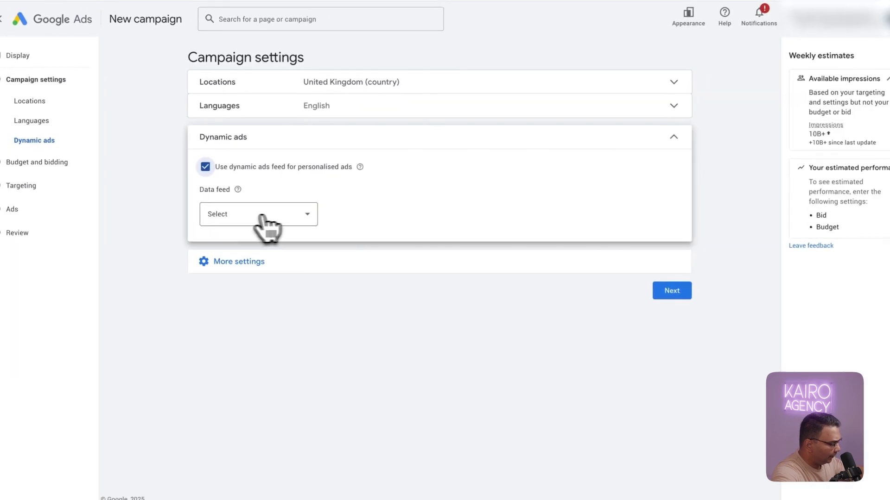
left_click(236, 218)
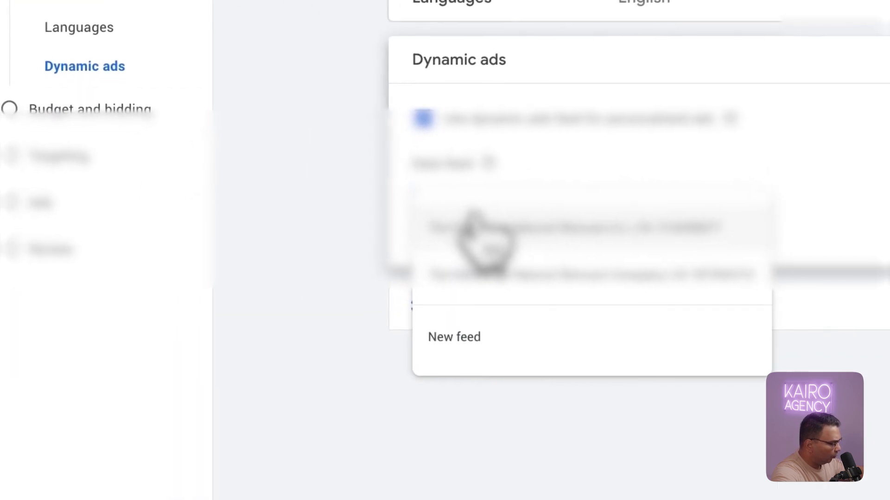
left_click(468, 275)
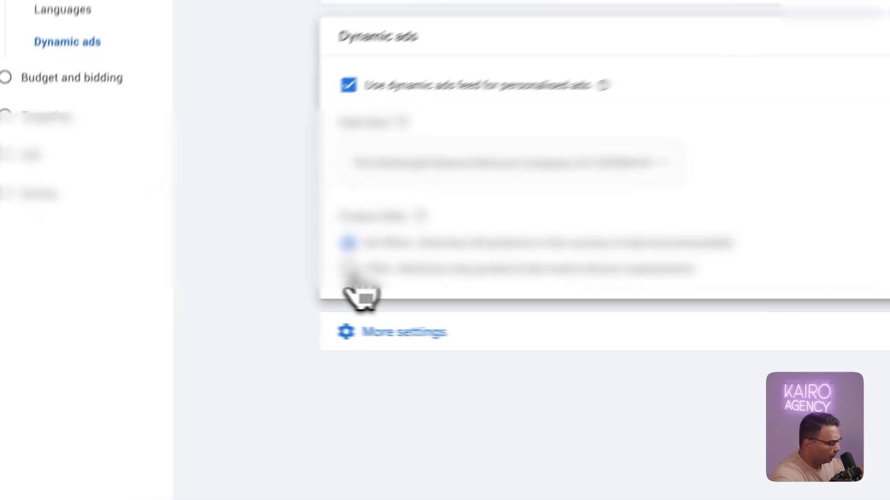
left_click(205, 277)
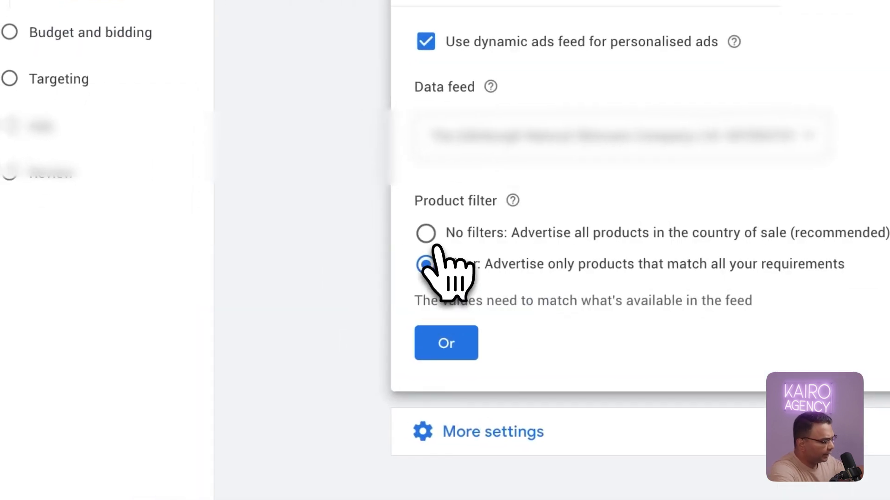
left_click(437, 237)
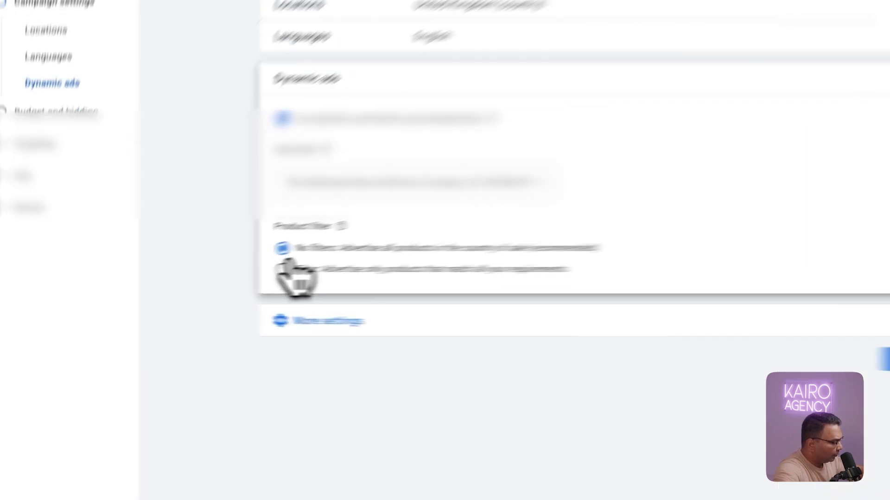
left_click(204, 278)
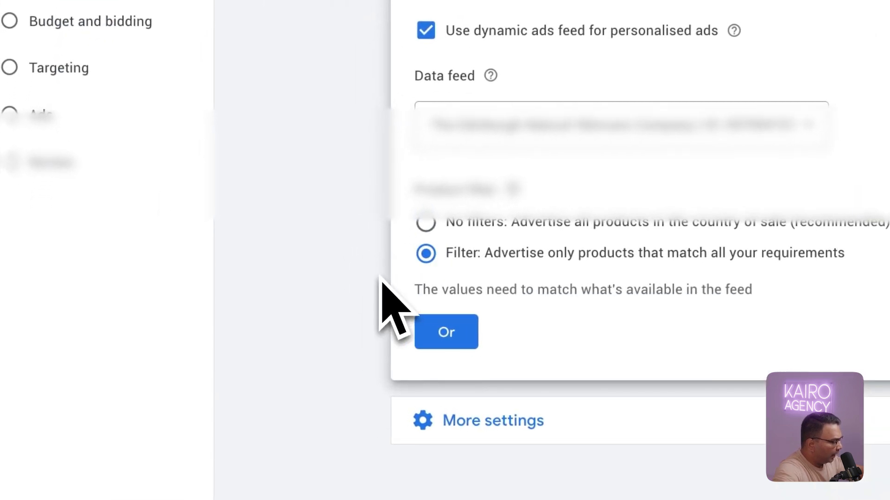
left_click(426, 224)
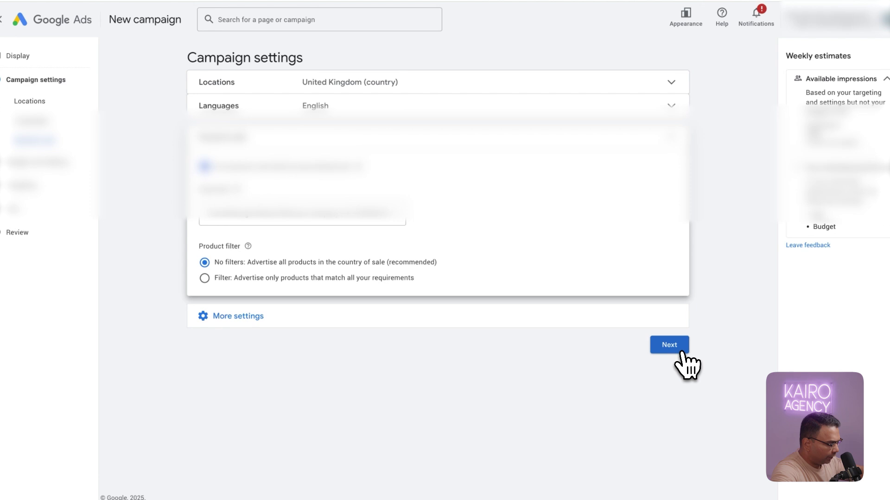
left_click(680, 350)
- Set the daily budget to £50.00
left_click(259, 147)
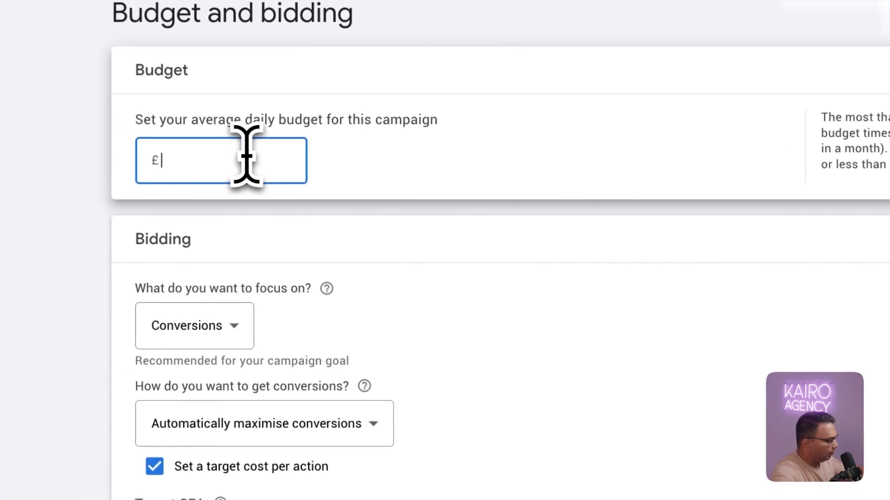
type("50")
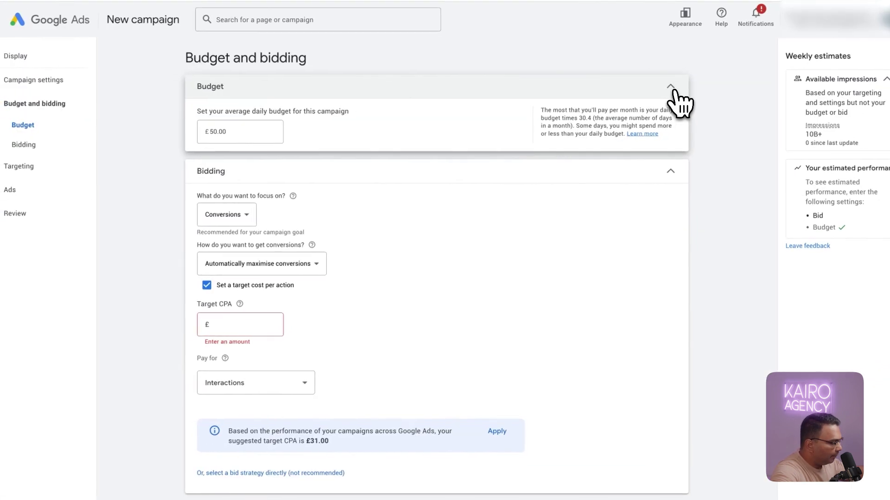
left_click(672, 87)
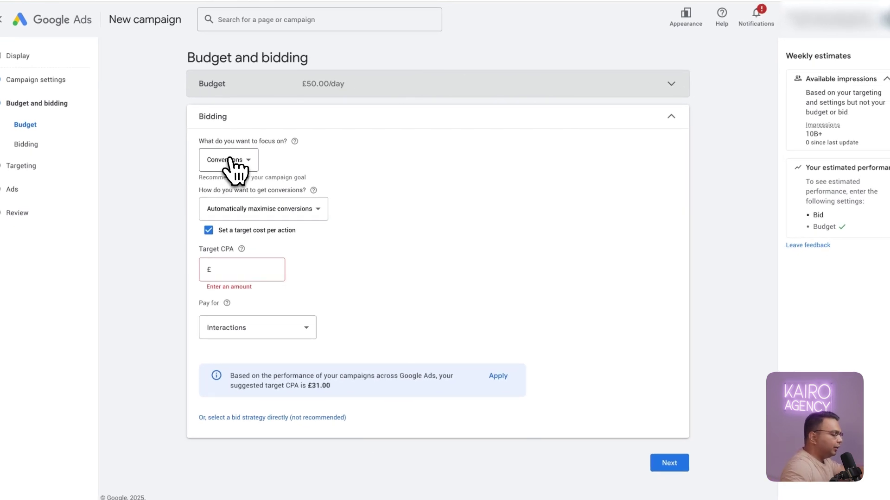
- Focus bidding on conversion value with no target return on ad spend, then continue
left_click(229, 160)
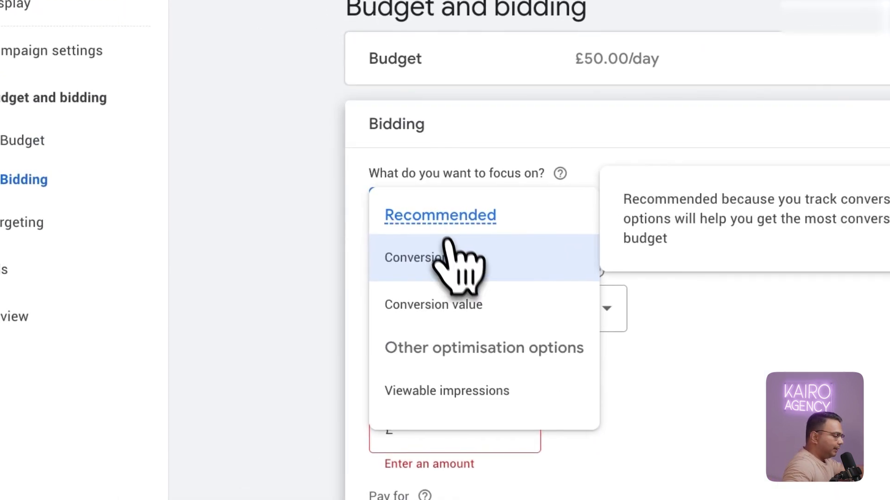
left_click(462, 300)
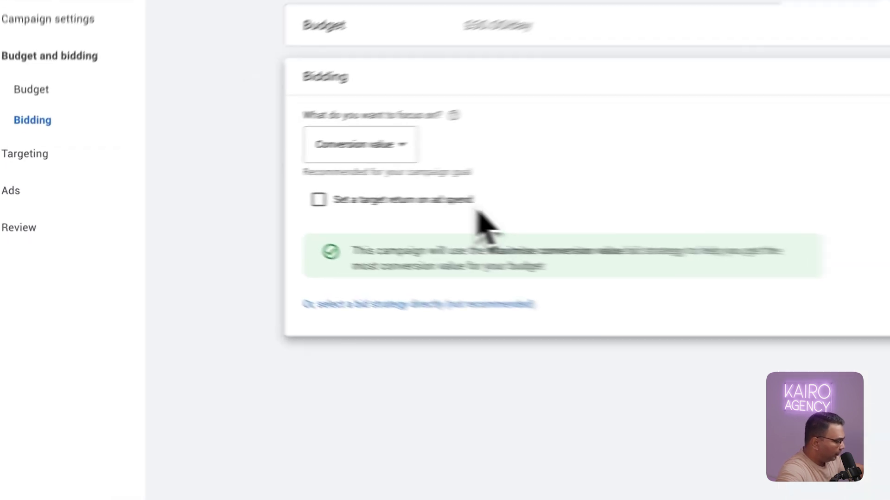
left_click_drag(308, 203, 216, 194)
left_click(420, 204)
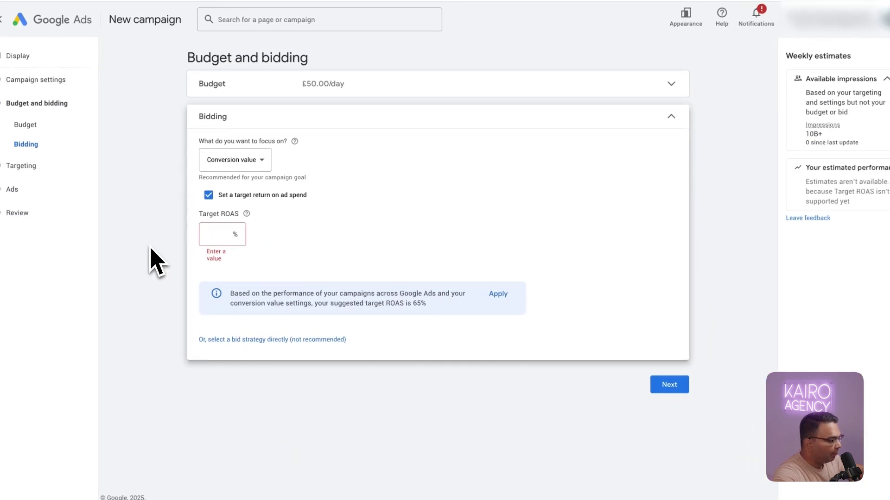
left_click(208, 195)
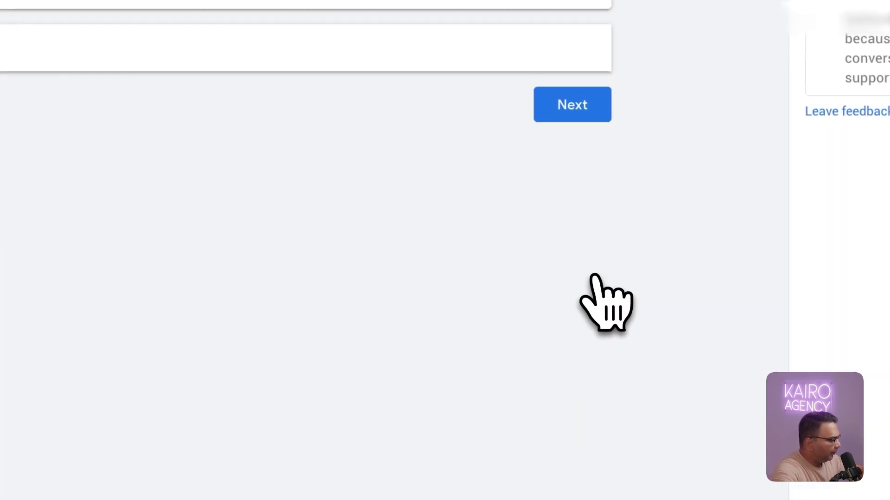
left_click(598, 277)
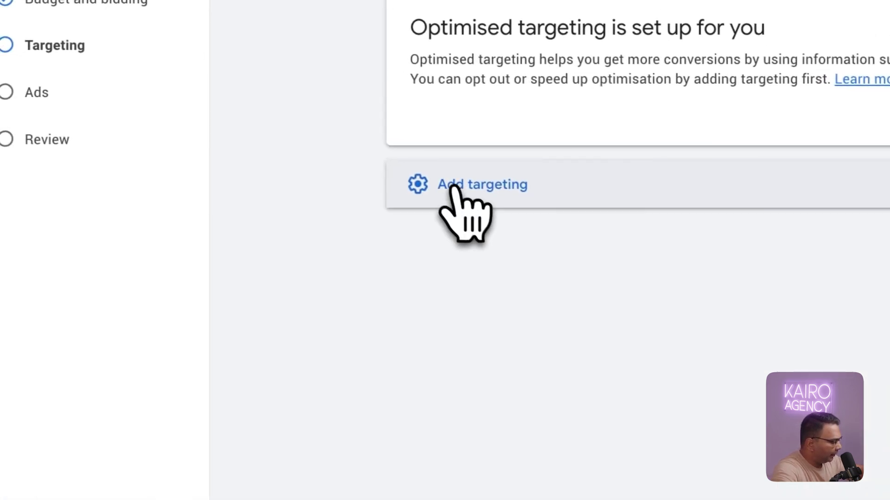
- Open Audience Segments targeting and browse the segment categories
left_click(473, 176)
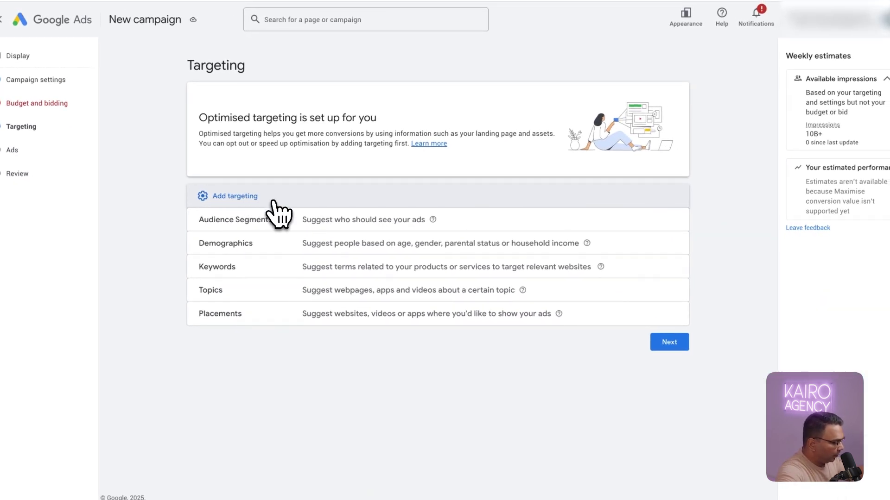
left_click(325, 225)
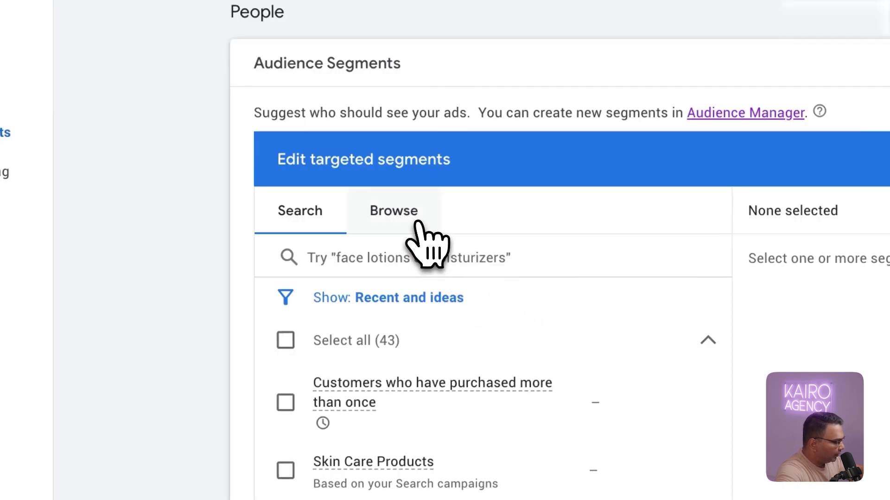
left_click(419, 224)
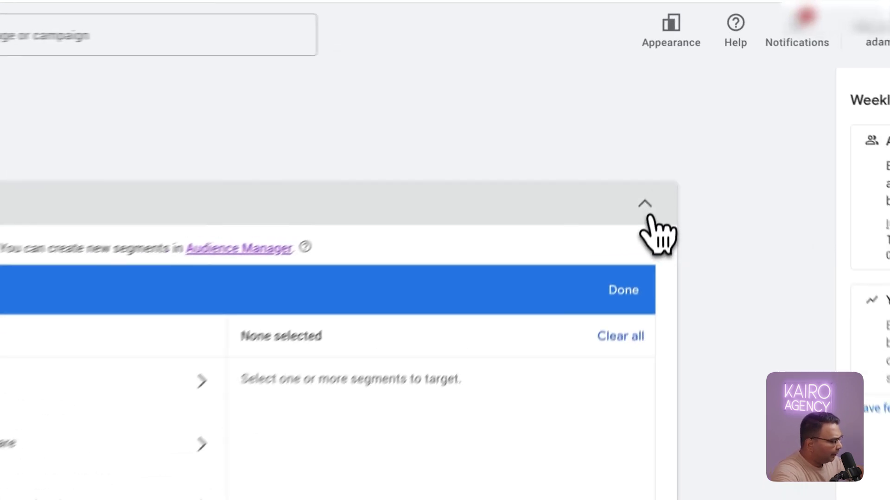
- Close the Audience Segments editor with no segments selected, keeping optimised targeting switched on
left_click(672, 115)
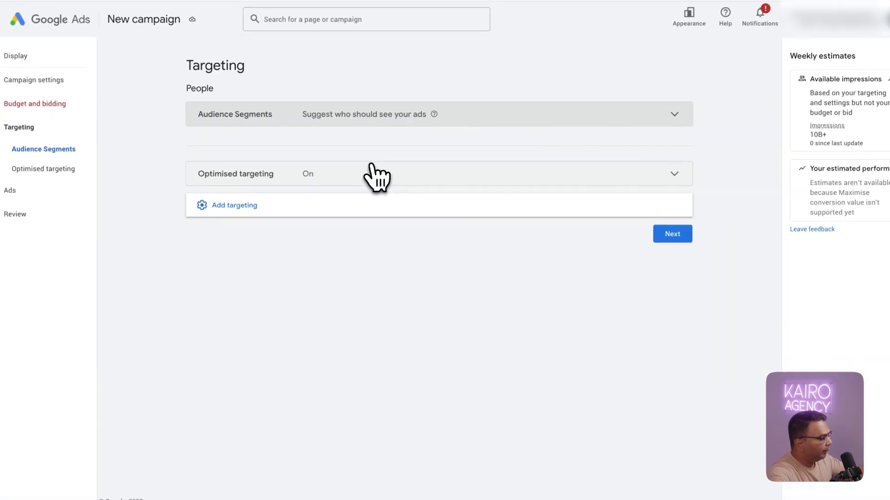
left_click(287, 176)
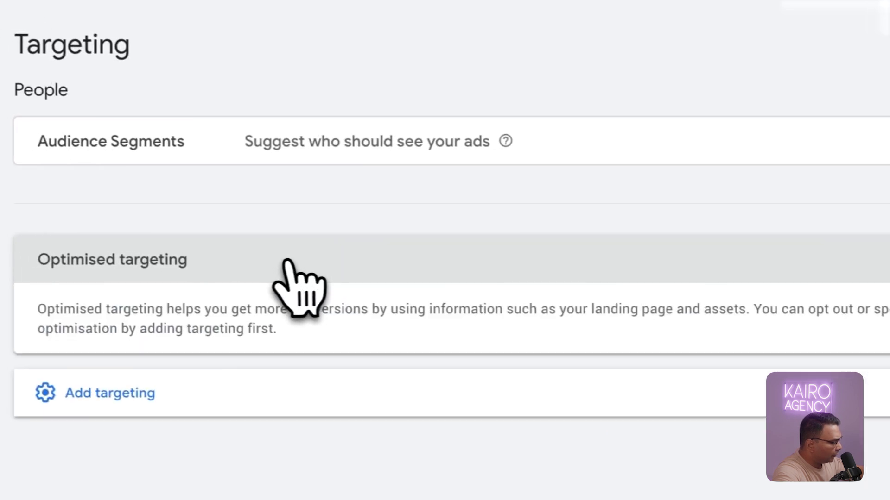
left_click(393, 152)
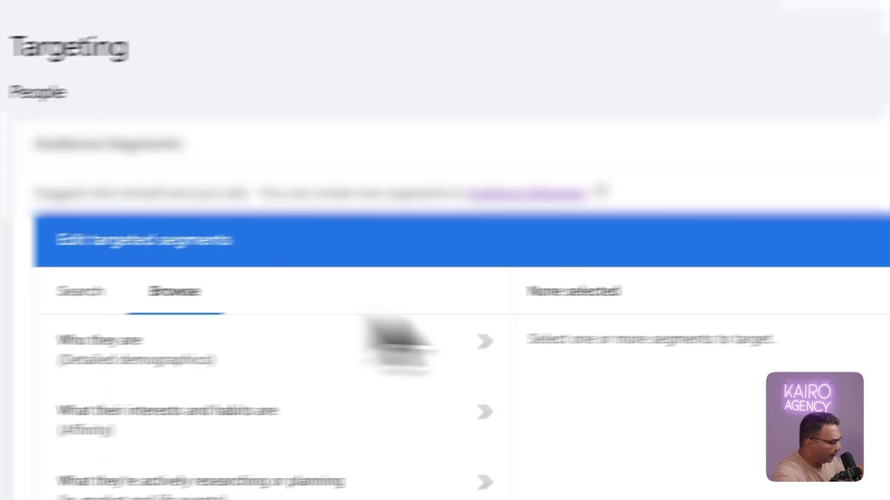
left_click(725, 254)
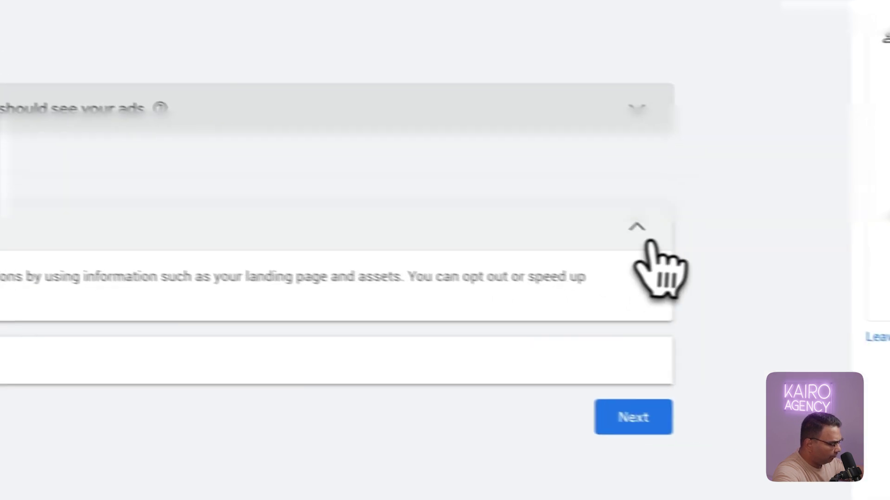
left_click(646, 245)
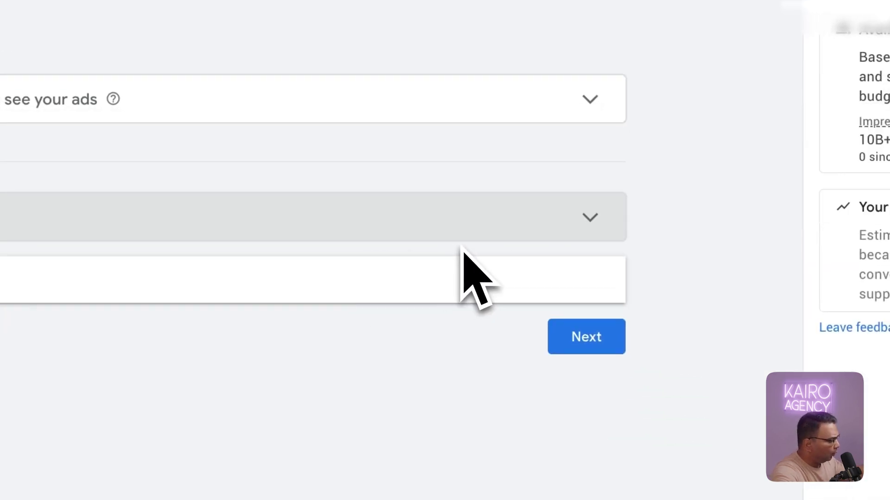
left_click(336, 155)
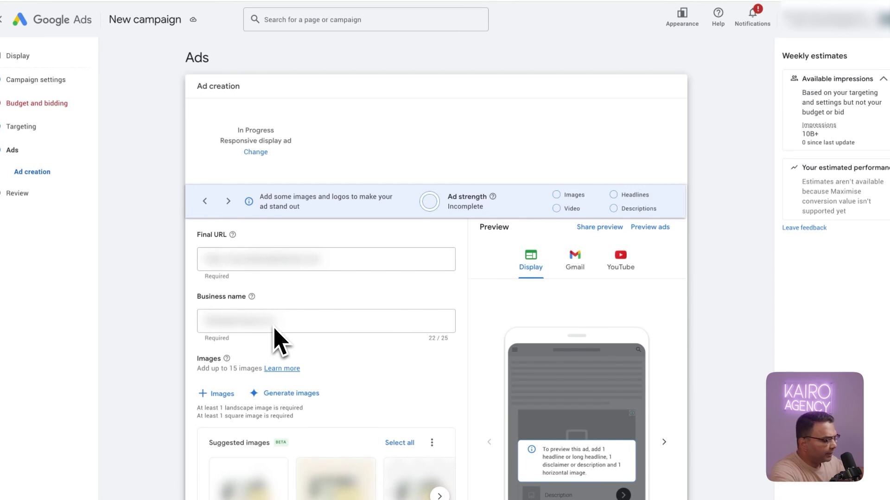
scroll(273, 329, "down", 3)
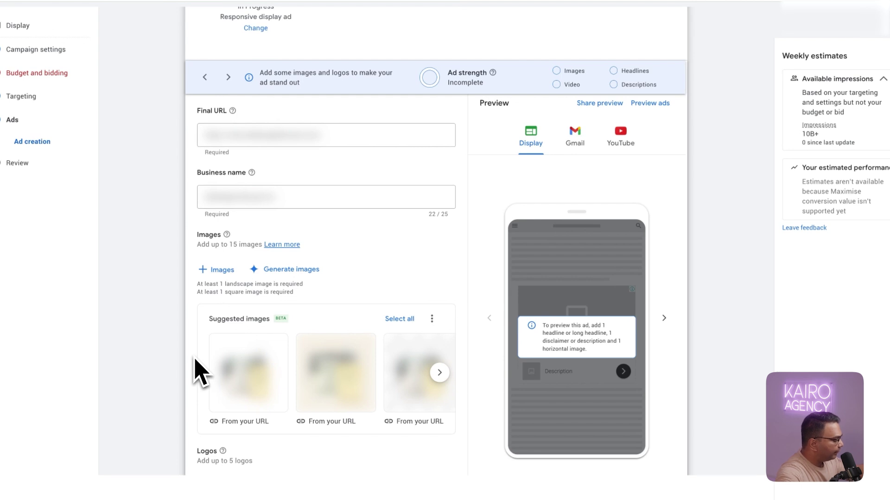
scroll(199, 371, "down", 6)
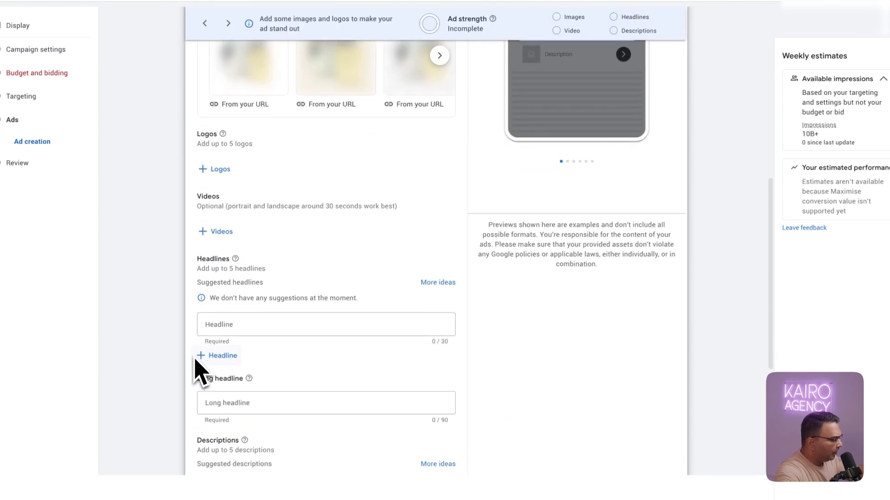
scroll(231, 364, "down", 2)
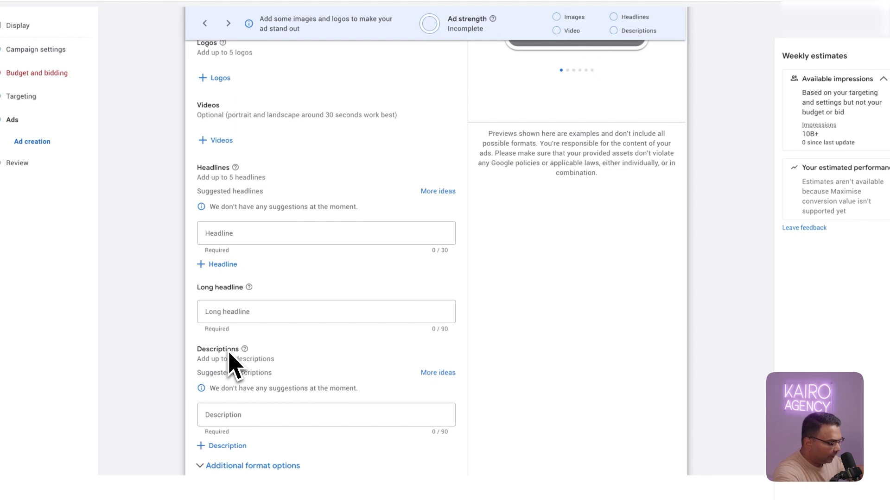
scroll(635, 294, "up", 7)
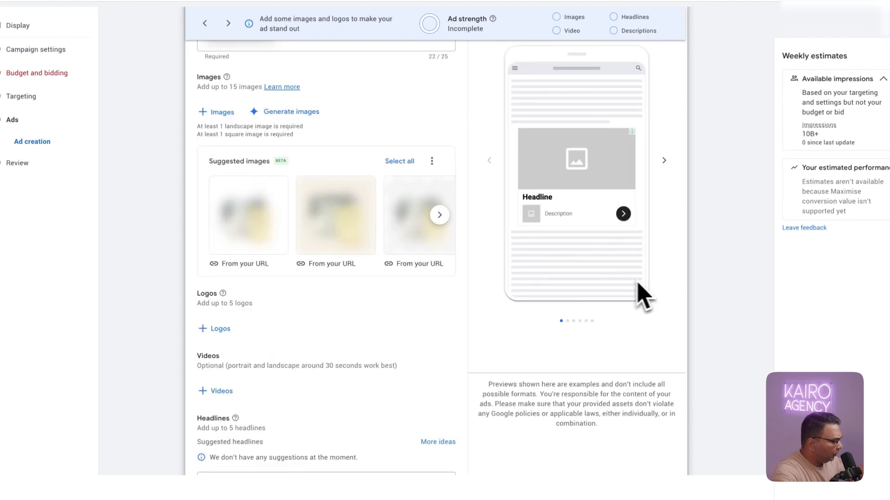
scroll(212, 318, "down", 7)
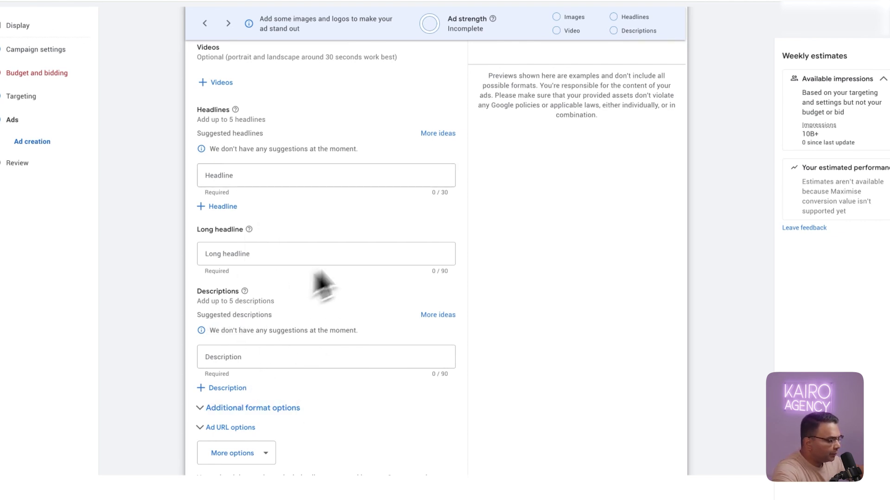
scroll(342, 219, "up", 1)
scroll(343, 230, "up", 10)
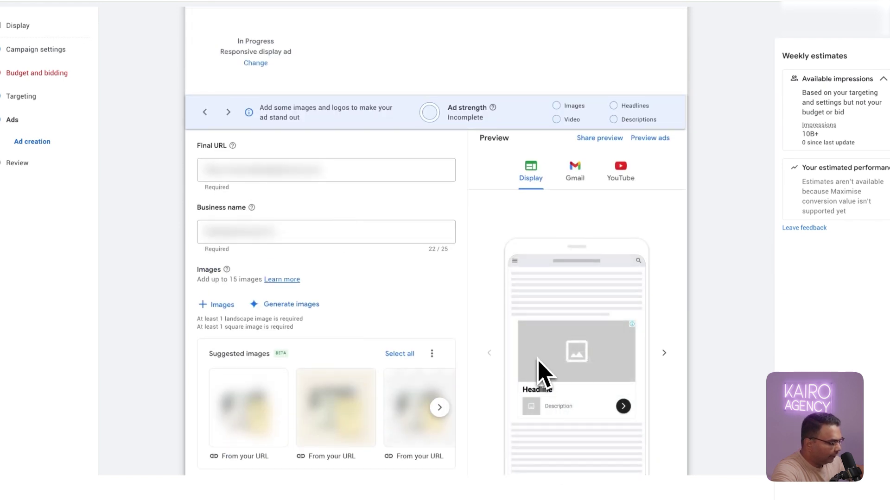
scroll(487, 262, "up", 2)
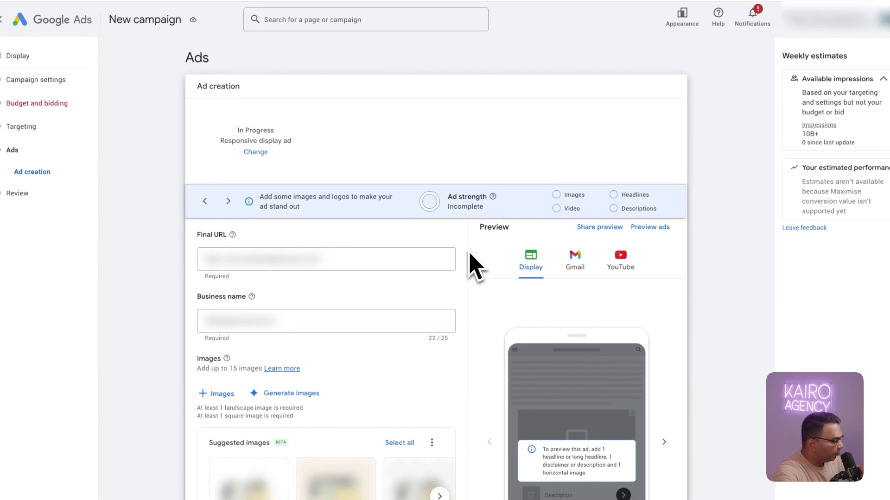
scroll(271, 259, "down", 4)
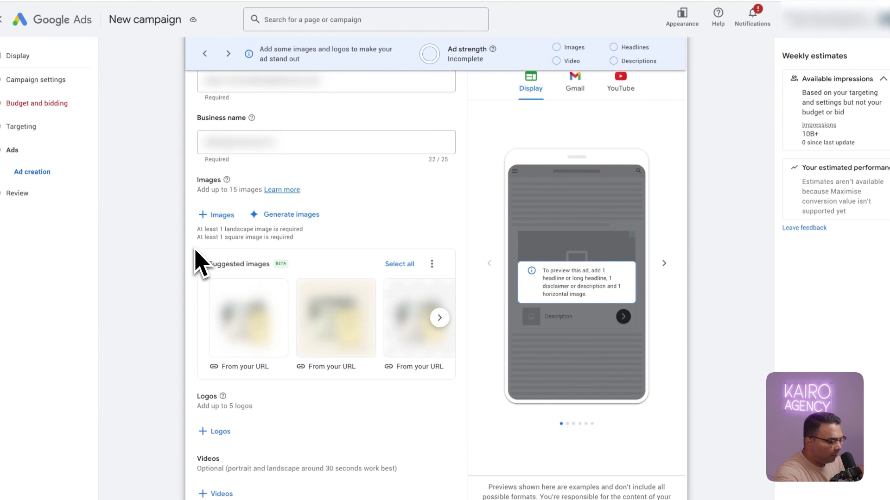
scroll(196, 252, "down", 12)
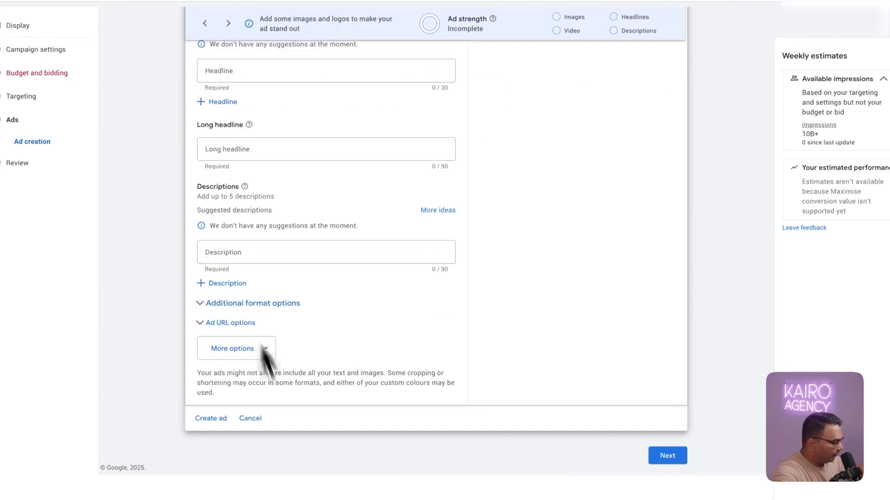
left_click(218, 420)
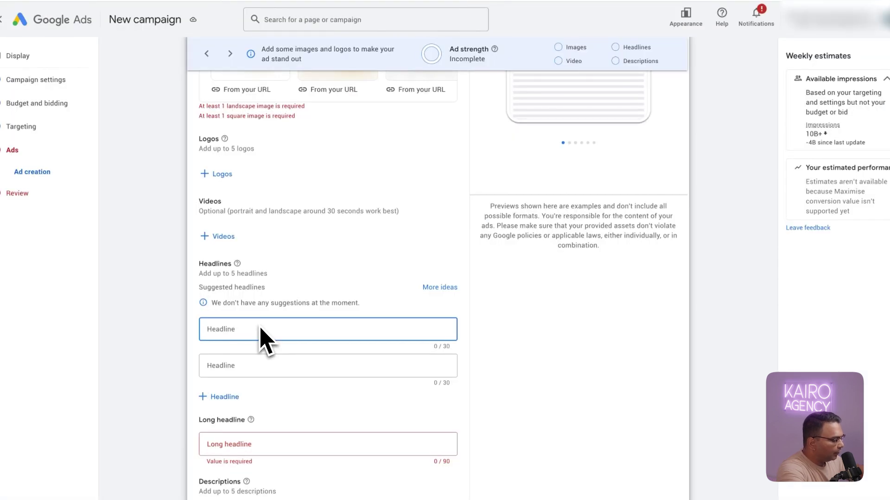
- Enter the ad headlines 'Forgot Something' and 'We Miss You'
type("For")
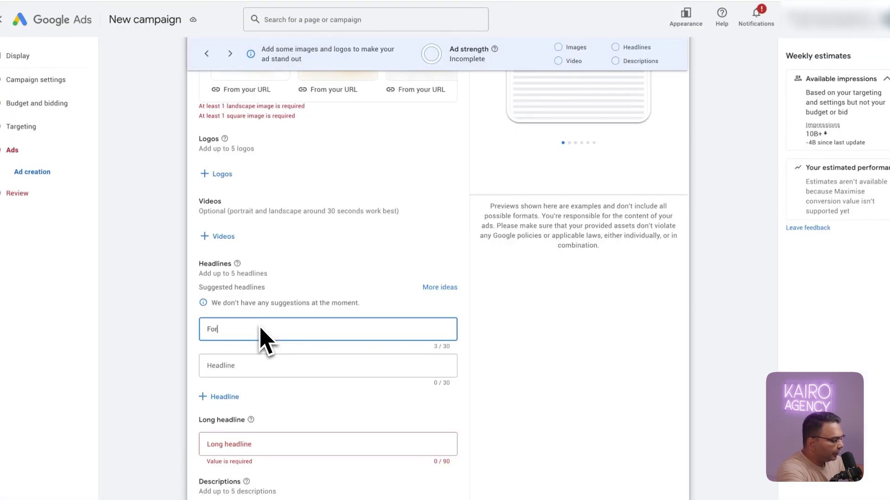
type("got Something?")
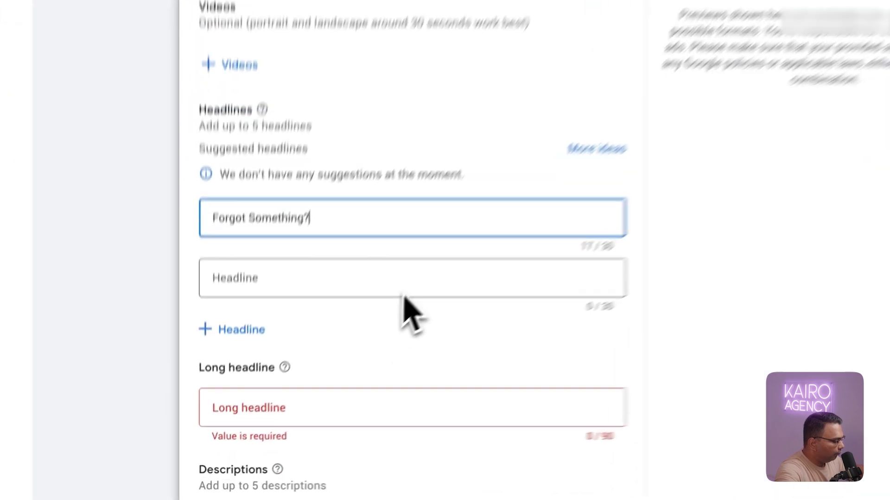
left_click(325, 375)
type("We Miss yo")
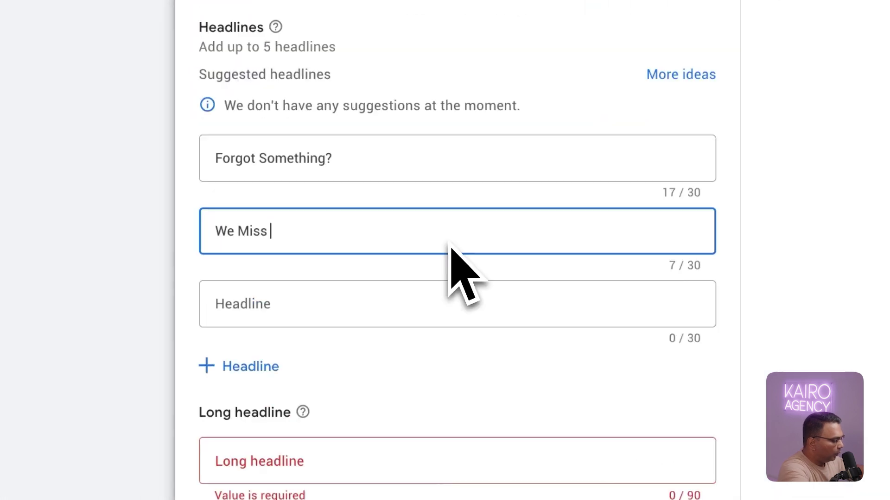
type("u")
key("BackSpace")
key("BackSpace")
key("BackSpace")
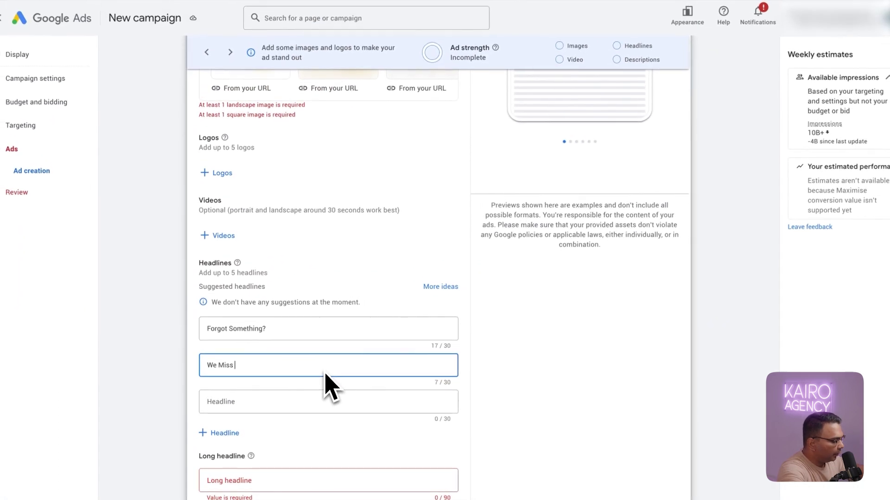
type("You")
- Add long headline 'We're Waiting For You' and description 'Don't Forget About Us', then apply the changes
scroll(278, 375, "down", 2)
left_click(255, 375)
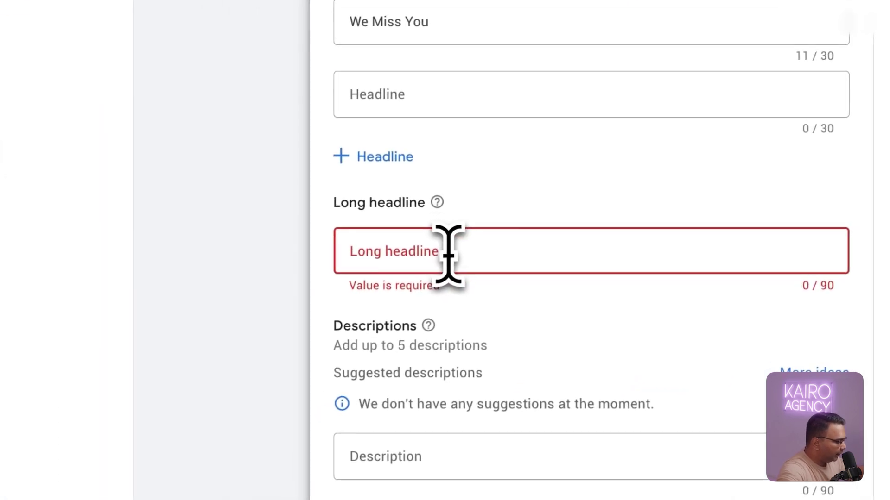
type("We're Waitin")
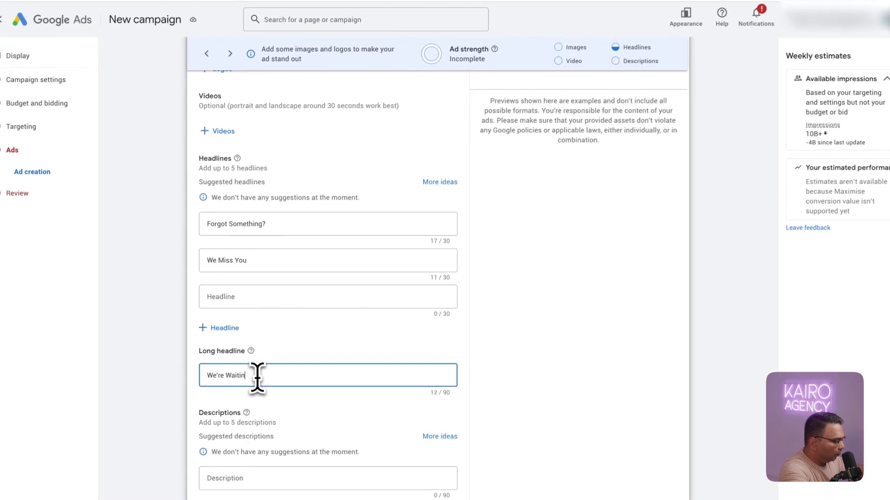
type("g For You")
scroll(257, 375, "down", 3)
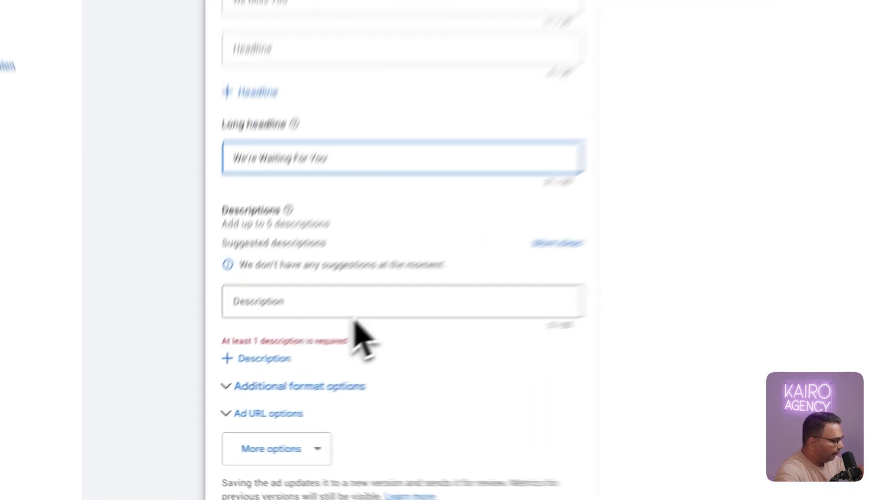
left_click(355, 306)
type("Don't Forget About")
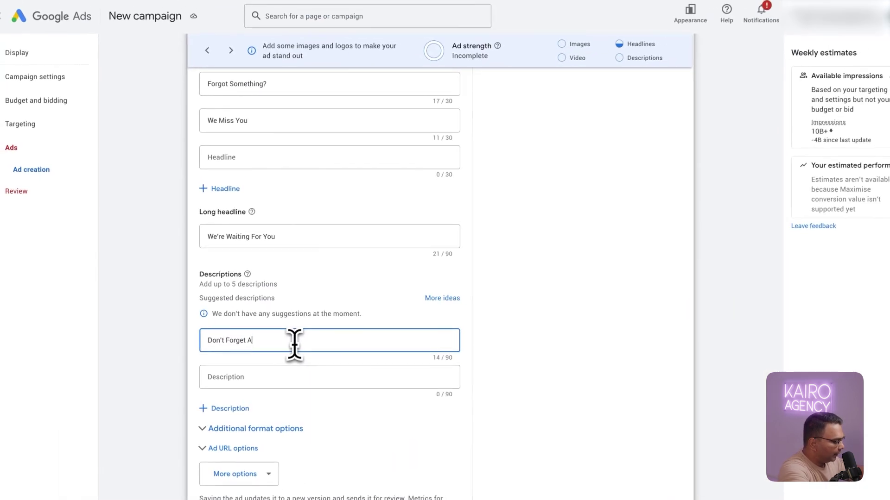
type(" Us")
scroll(306, 347, "down", 2)
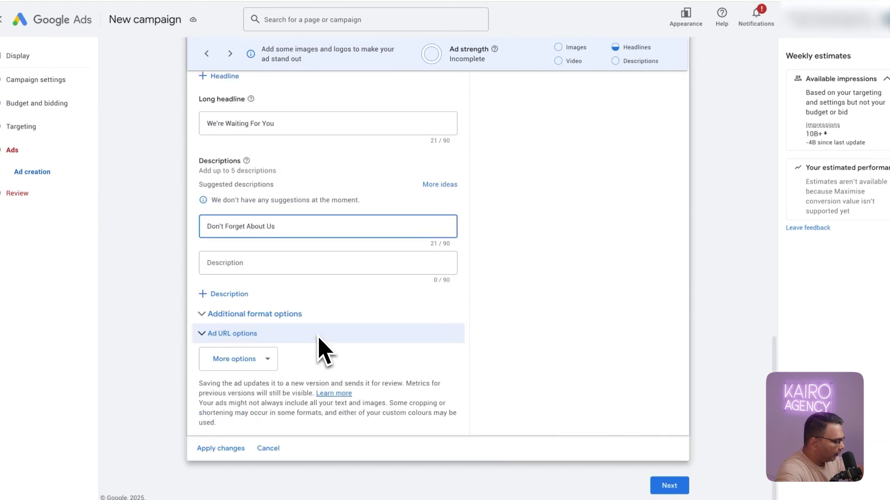
left_click(254, 455)
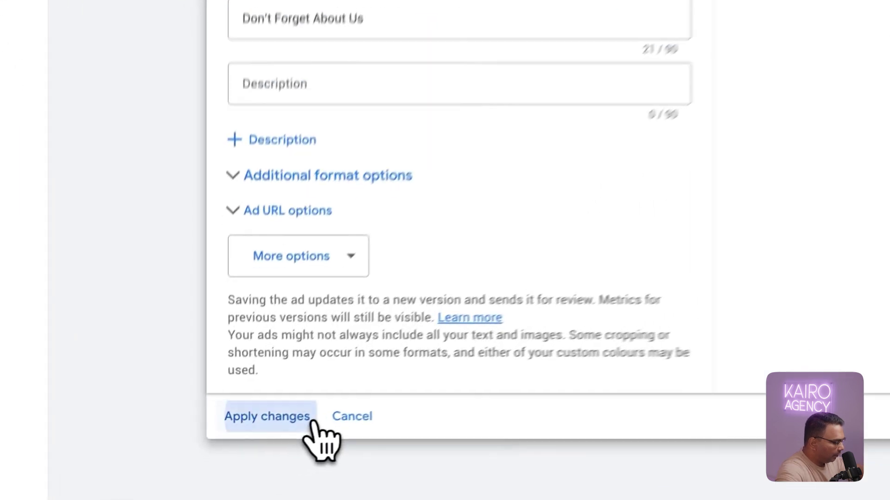
left_click(746, 206)
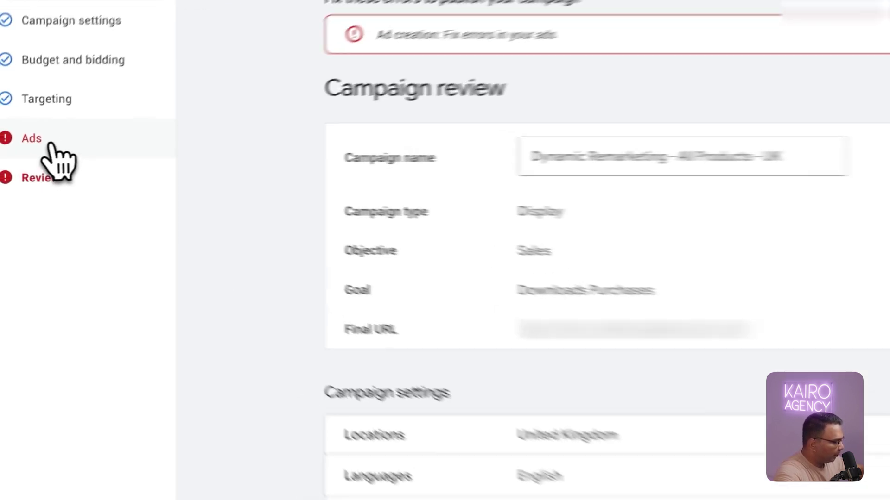
- Check the Ads step, then return to Campaign review: United Kingdom, English, £50.00/day, Maximise conversion value
left_click(12, 151)
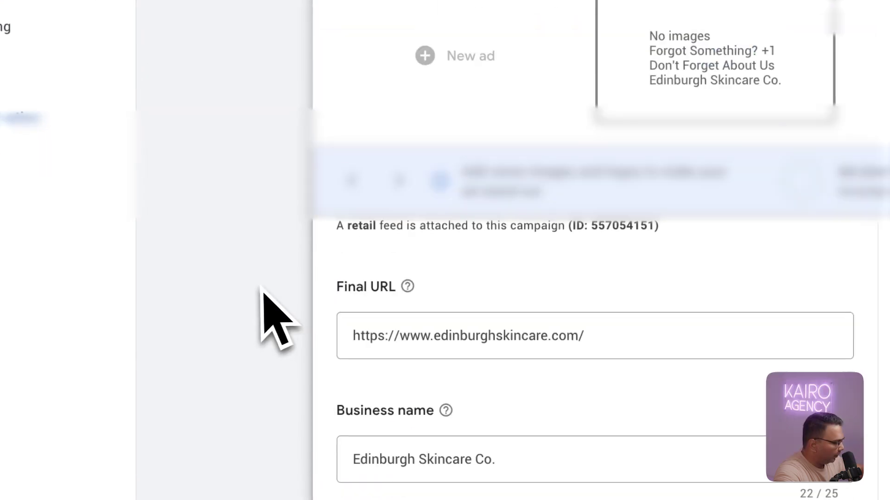
scroll(278, 320, "down", 10)
scroll(176, 278, "up", 3)
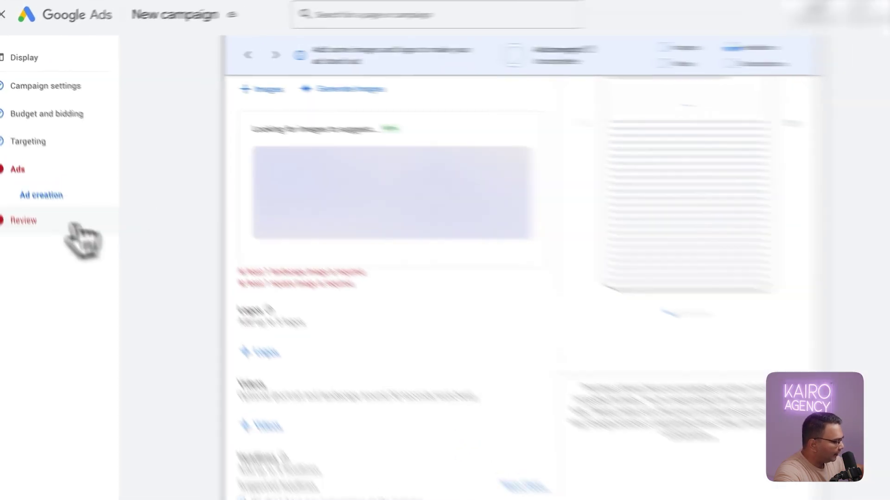
left_click(76, 224)
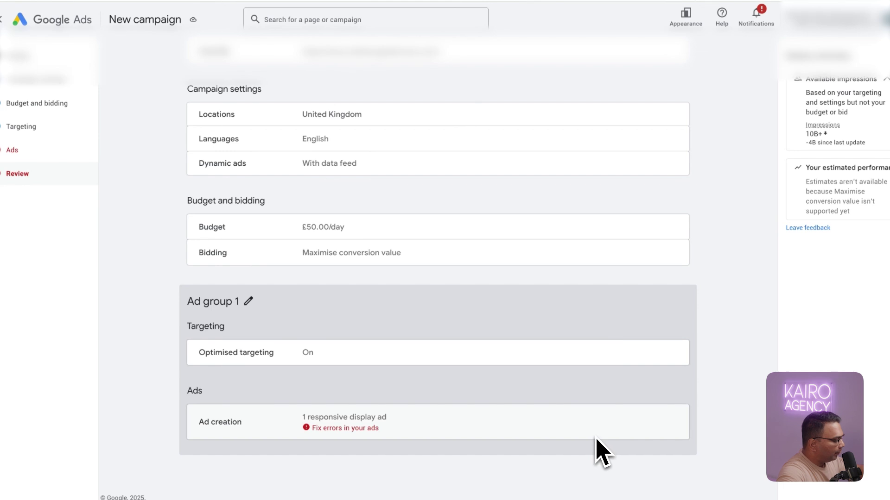
scroll(598, 451, "up", 5)
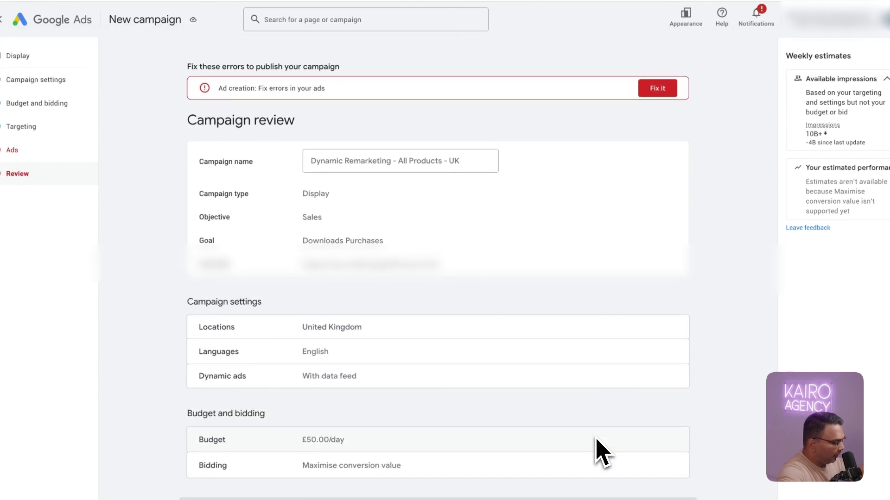